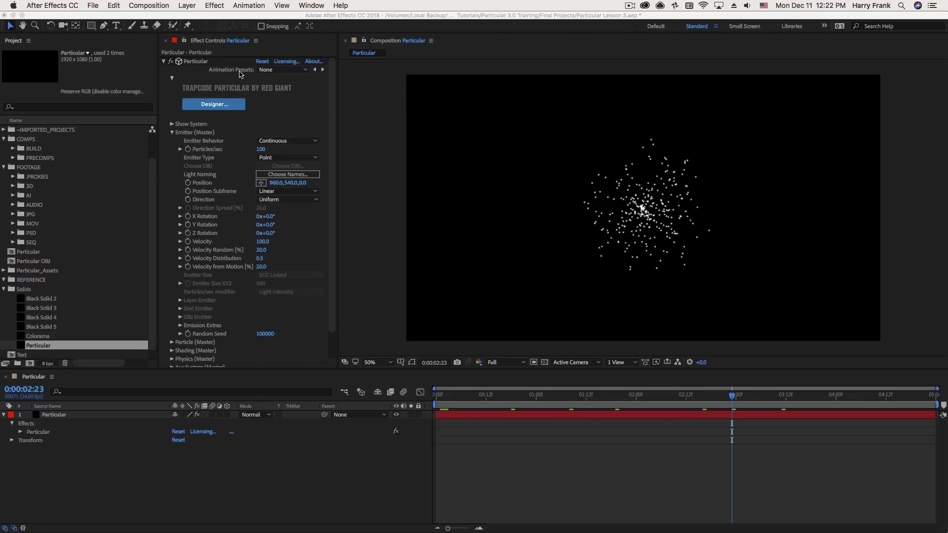
Open the Designer for the Particular effect
click(304, 119)
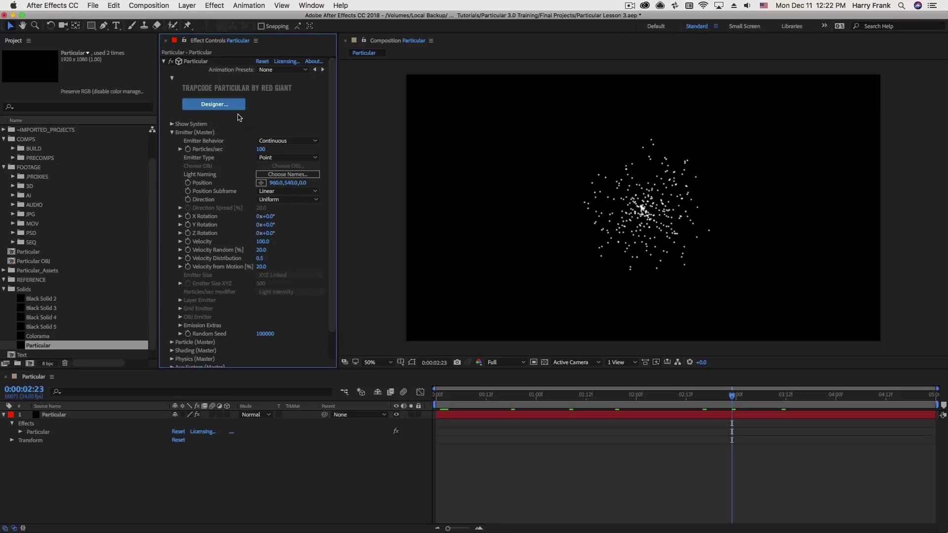
click(200, 105)
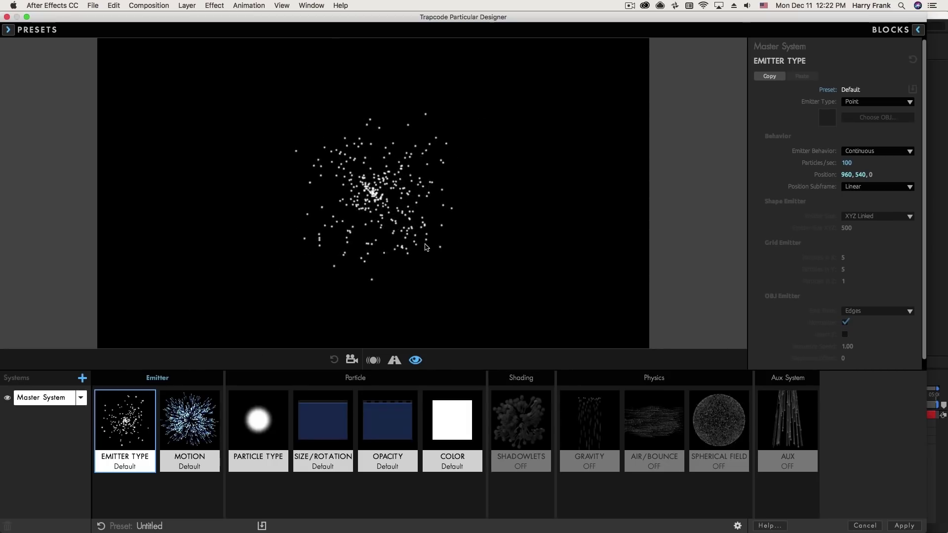
Compare the settings of the Emitter Type and Motion blocks
click(176, 406)
click(124, 414)
click(191, 411)
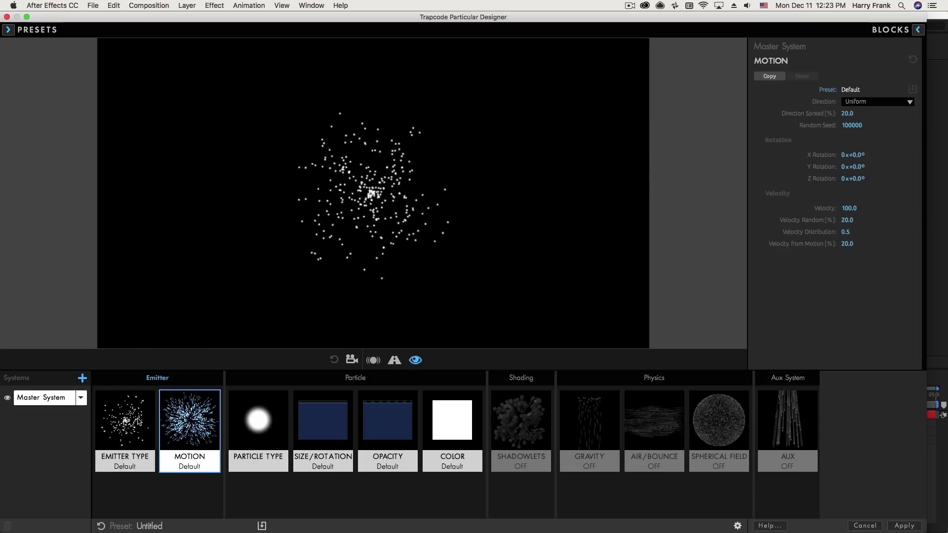
click(124, 430)
click(169, 421)
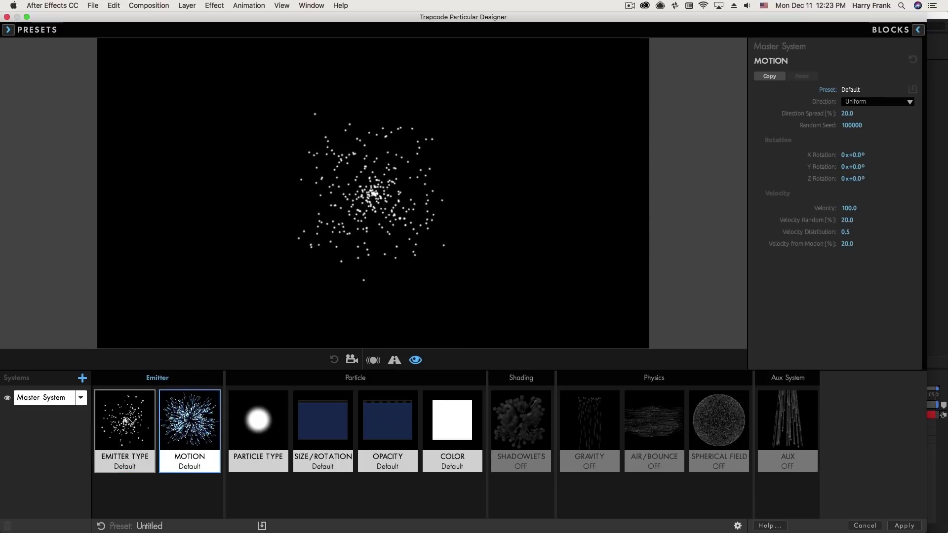
click(134, 412)
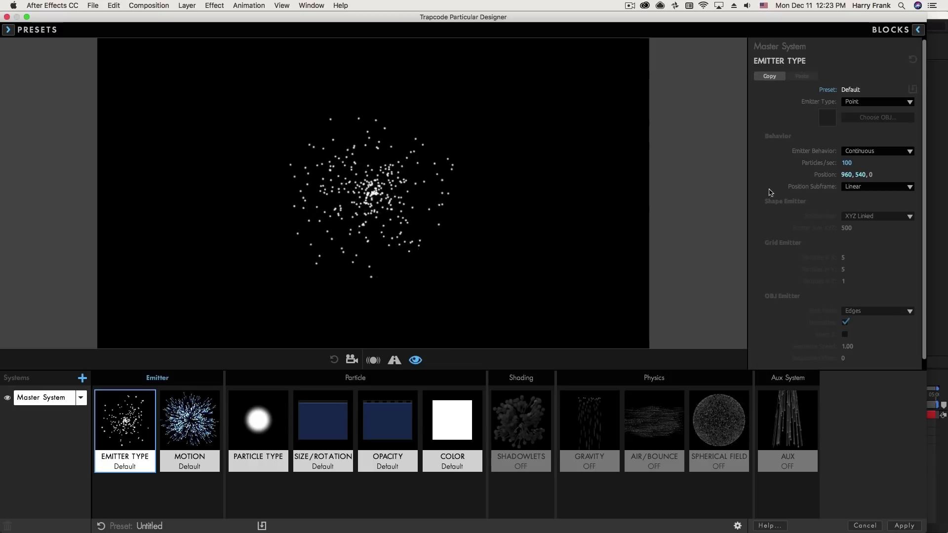
click(167, 415)
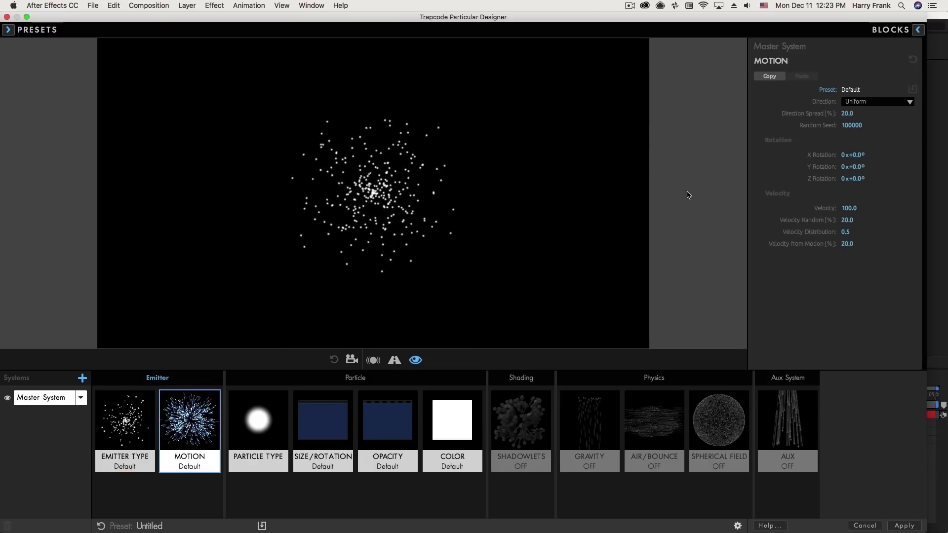
click(131, 412)
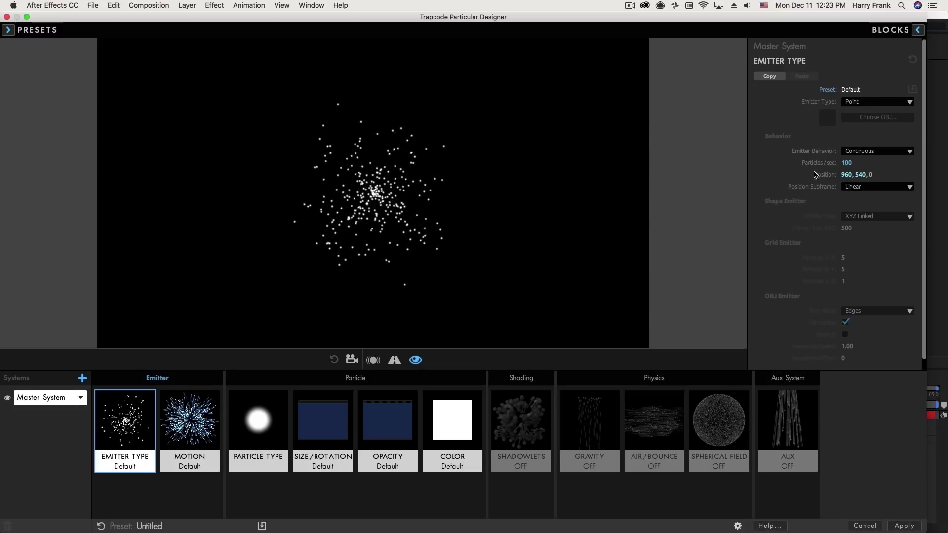
Try shifting the emitter's X position to 920 and undo the change
drag(852, 174, 832, 175)
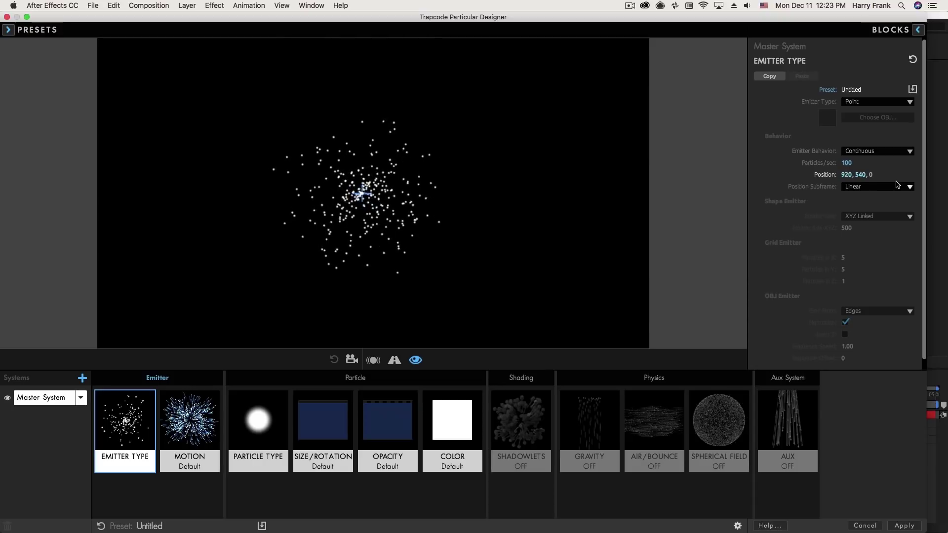
key(super+z)
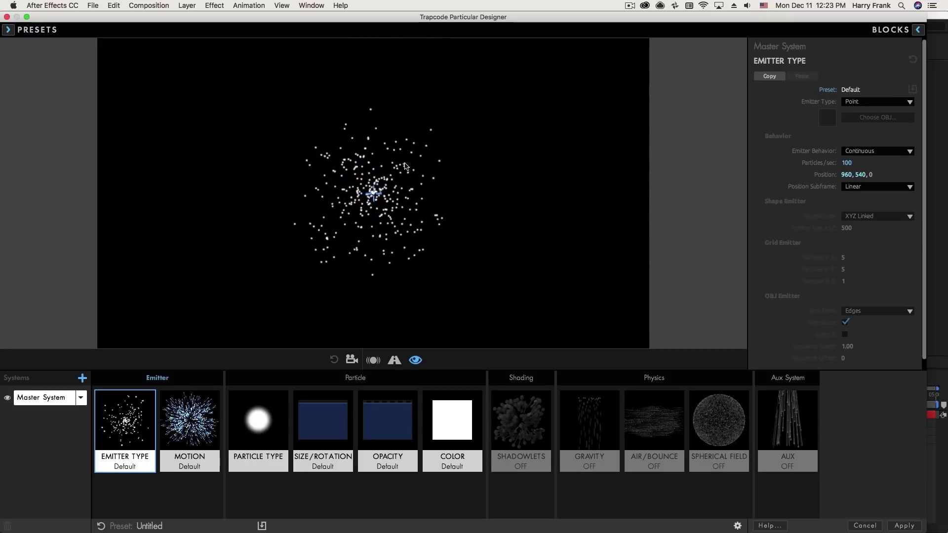
Change the emitter type to Box and review the other available emitter types
click(865, 102)
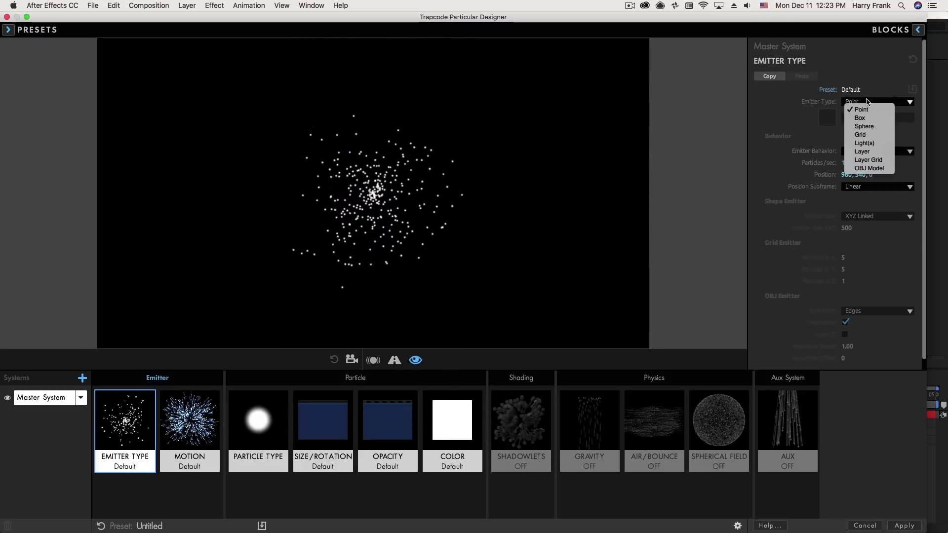
click(863, 118)
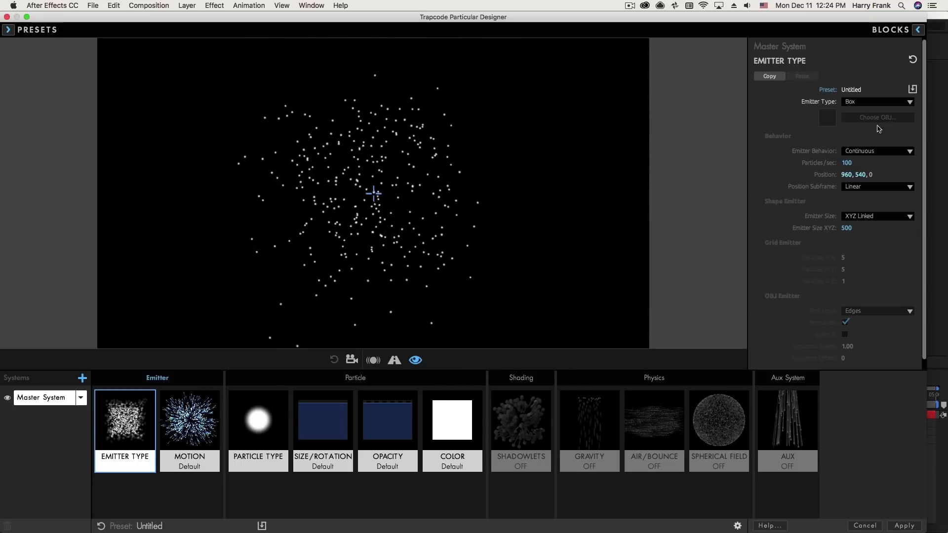
click(865, 104)
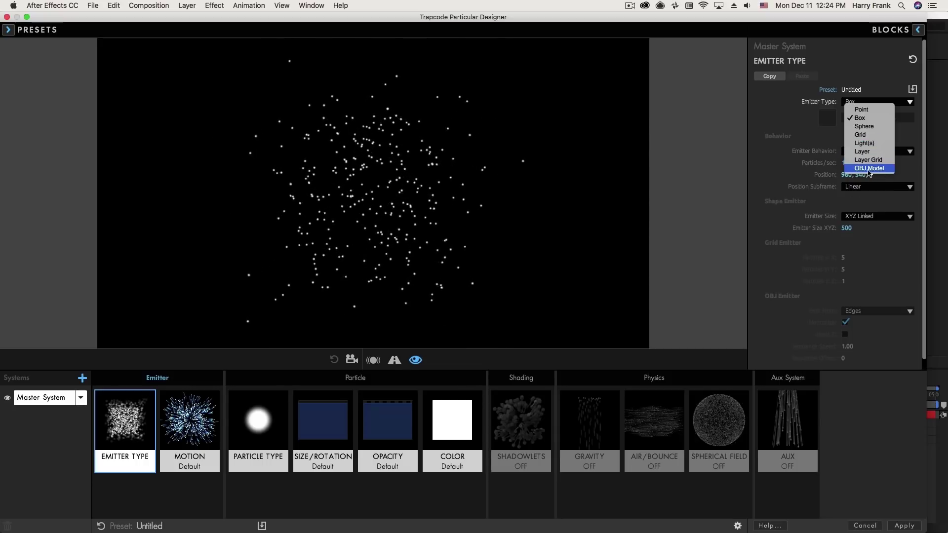
click(744, 242)
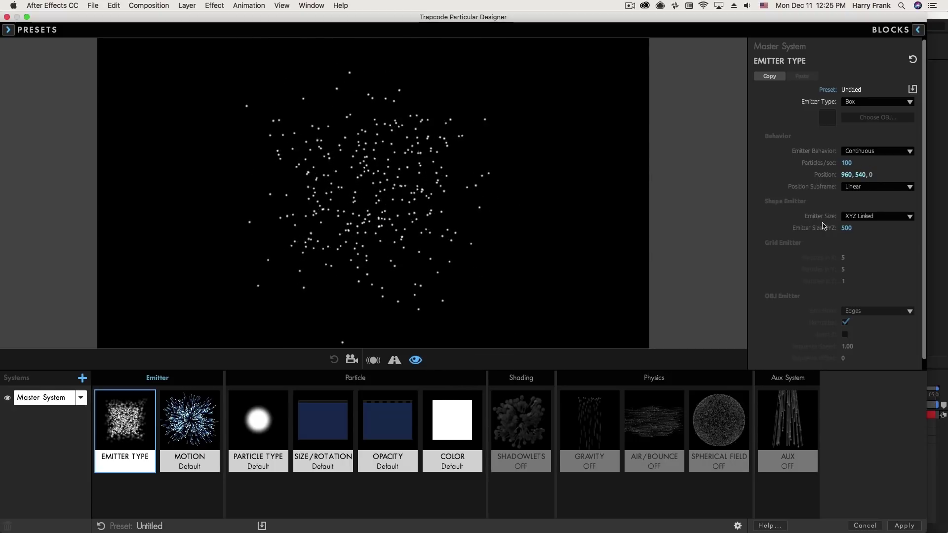
Switch the box emitter's size to XYZ Individual and widen it to about 1151 in X and 696 in Y
click(868, 219)
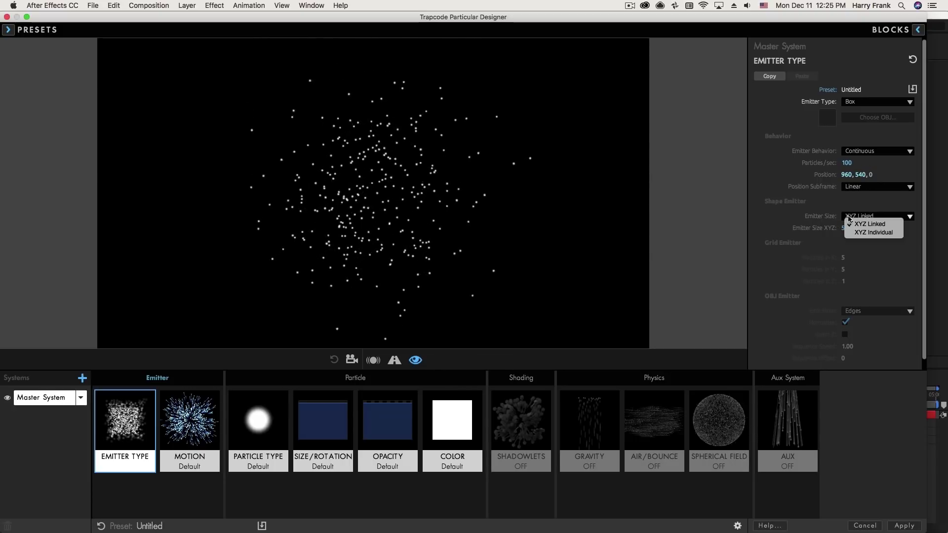
click(881, 224)
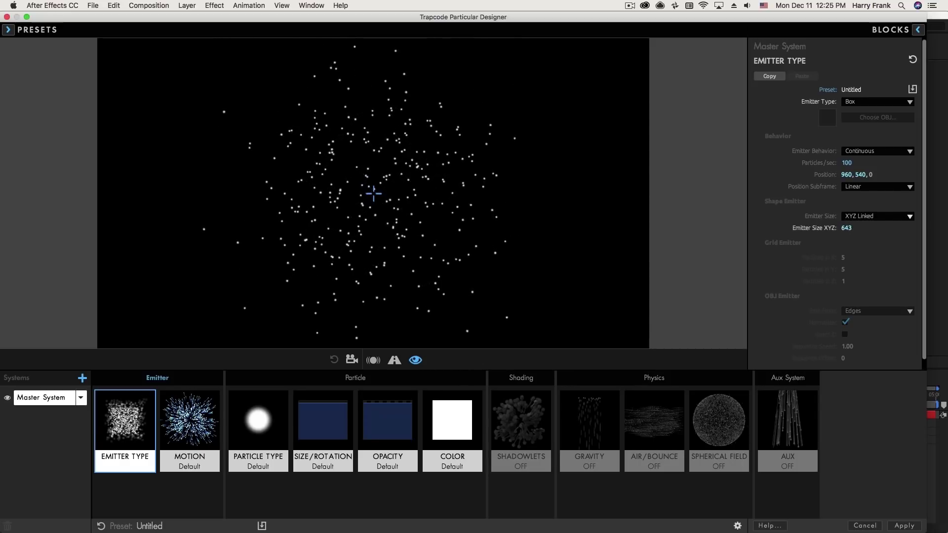
click(860, 217)
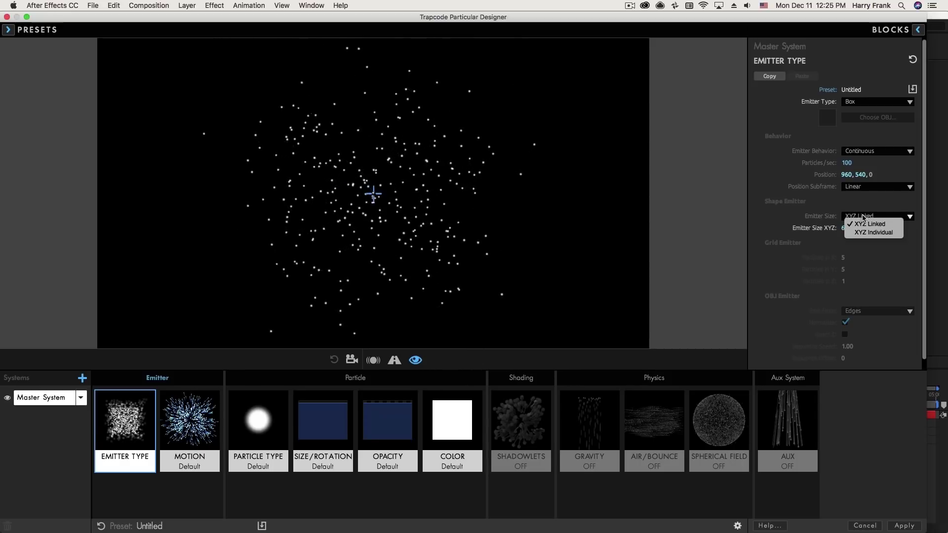
click(898, 232)
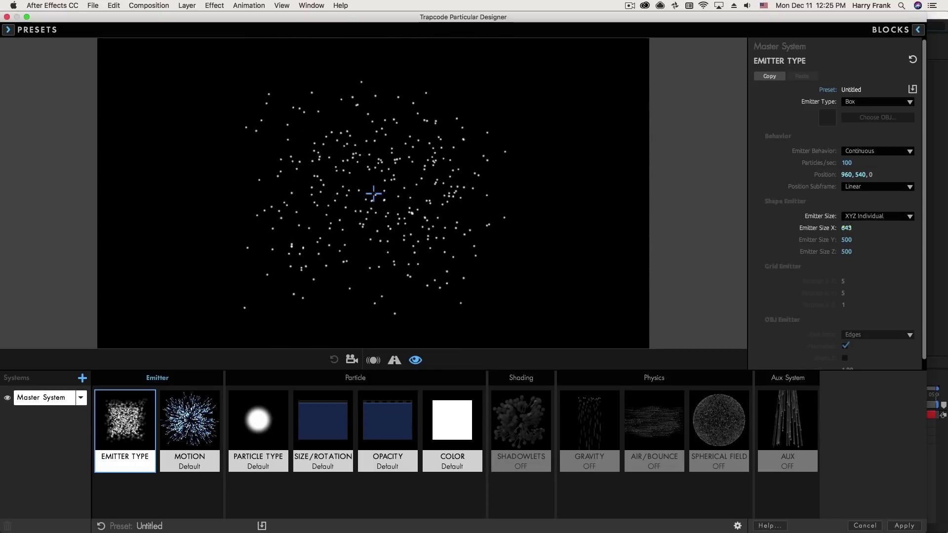
drag(846, 239, 905, 237)
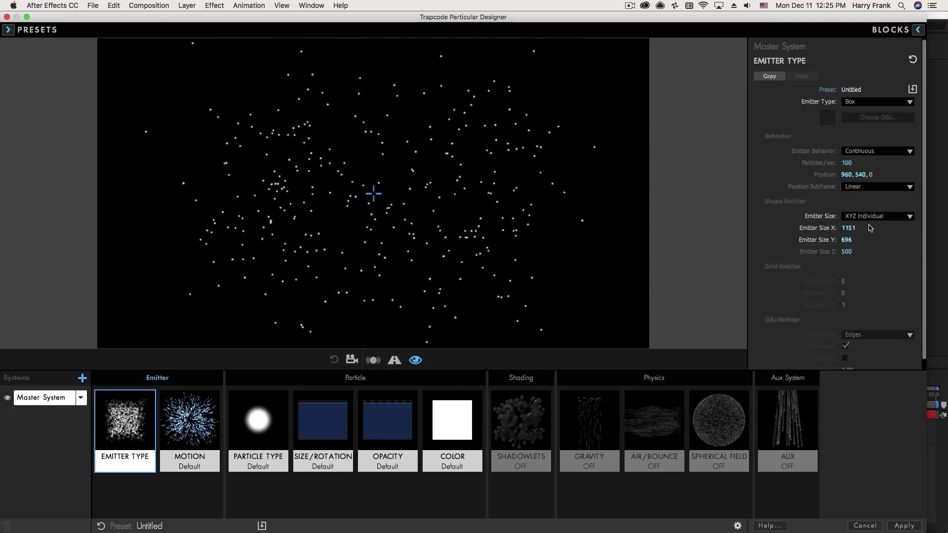
Set the particle velocity to 0 in the Motion block
click(184, 409)
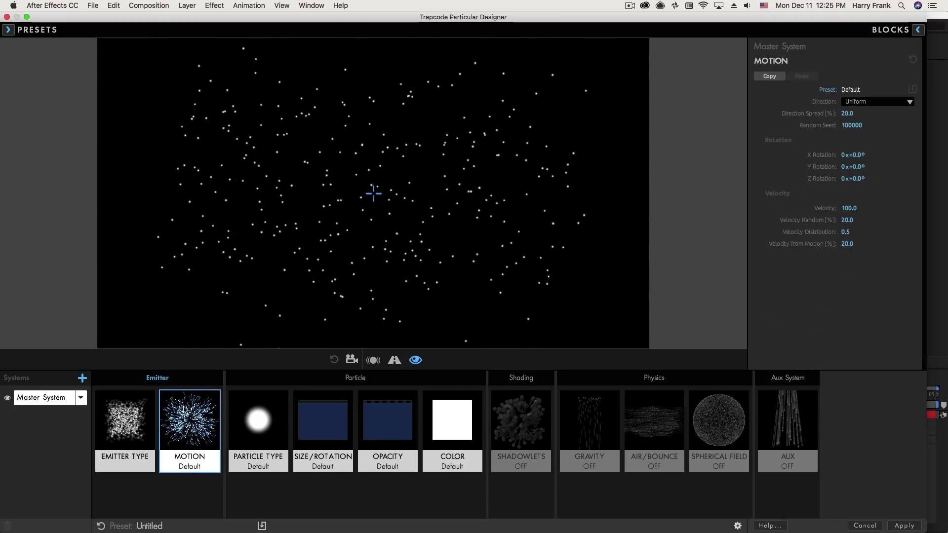
click(849, 208)
drag(894, 210, 945, 211)
text(0)
key(Return)
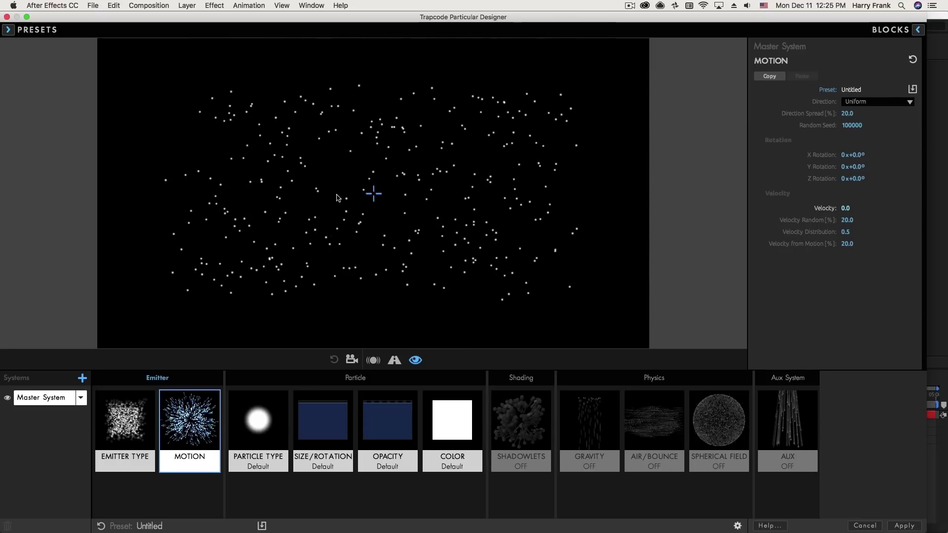
Enlarge the box emitter to about 2150 in X, 1188 in Y and at least 4232 in Z
click(125, 419)
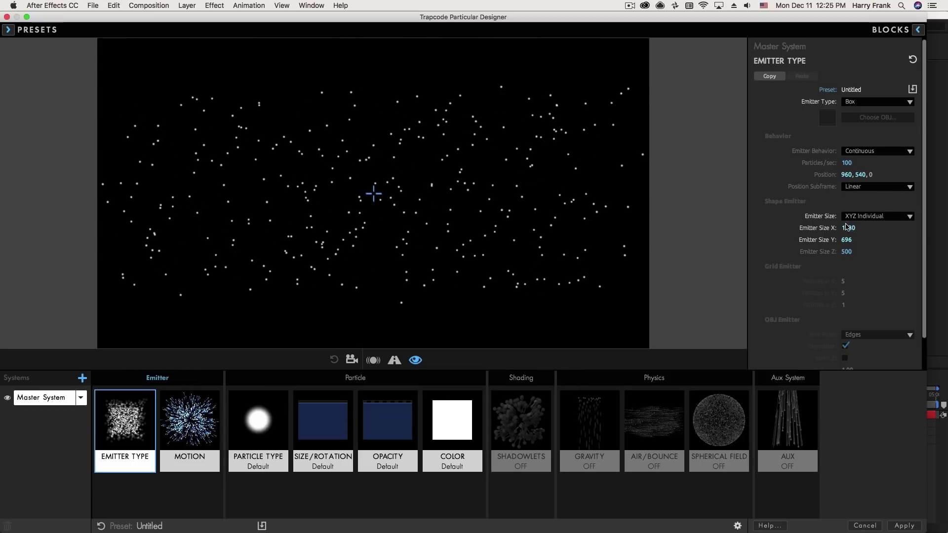
drag(848, 227, 790, 227)
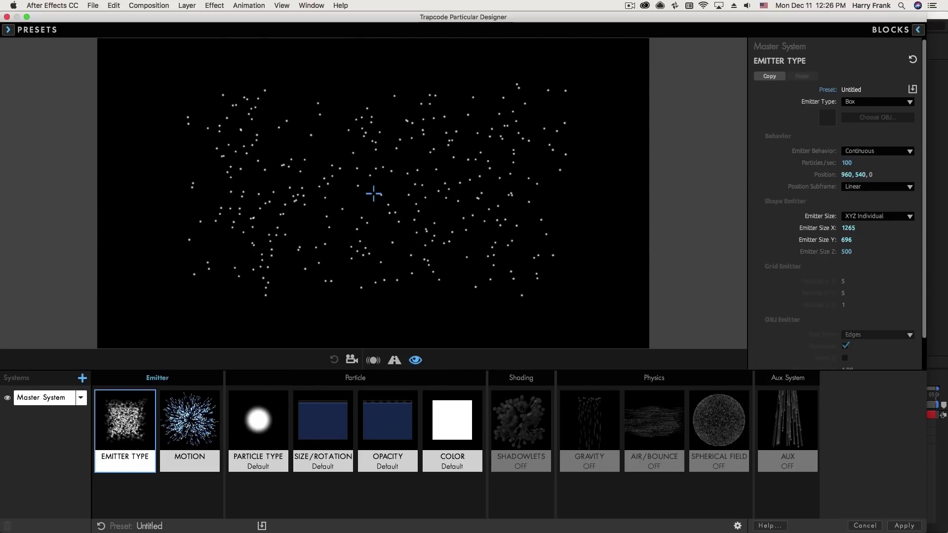
drag(848, 228, 929, 255)
drag(853, 252, 946, 254)
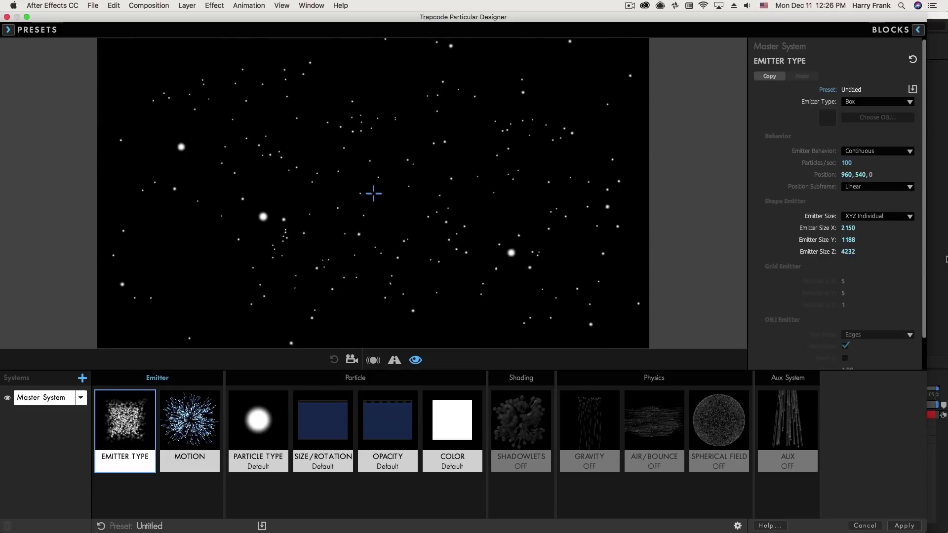
drag(855, 252, 918, 252)
drag(853, 251, 856, 251)
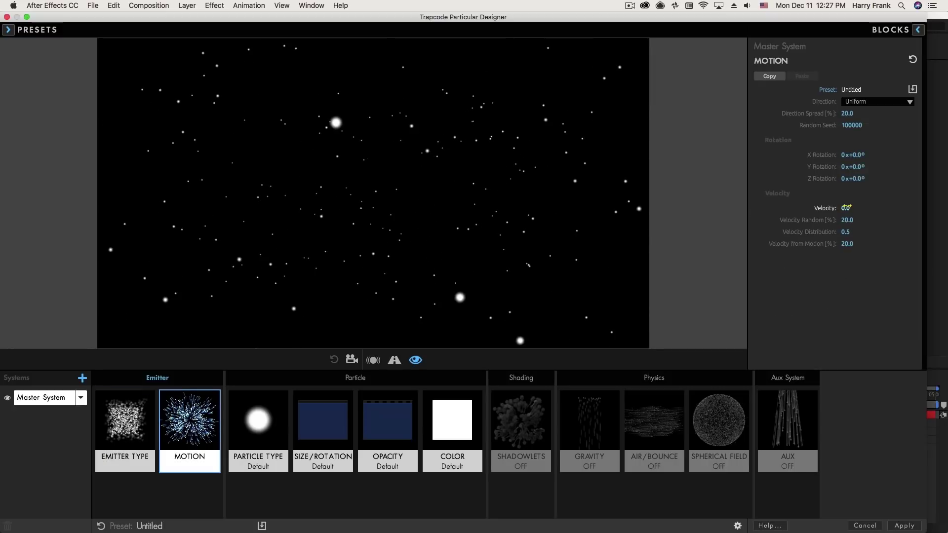
Experiment with low velocities in the Motion block and set the velocity to 5.0, keeping the Uniform direction
mouse_move(846, 208)
mouse_down()
mouse_move(864, 208)
mouse_move(813, 208)
mouse_move(879, 206)
mouse_move(825, 207)
mouse_move(834, 207)
mouse_up()
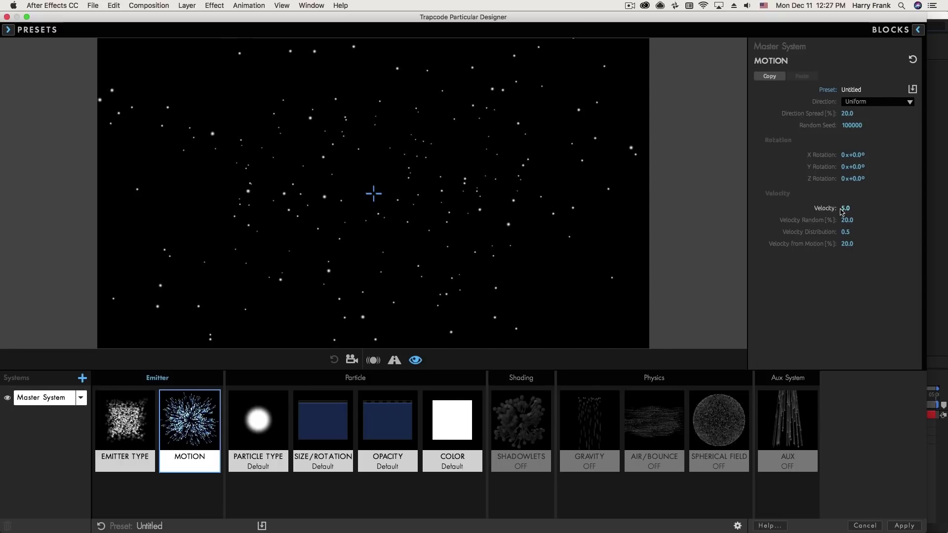
drag(833, 208, 840, 208)
click(861, 102)
click(861, 104)
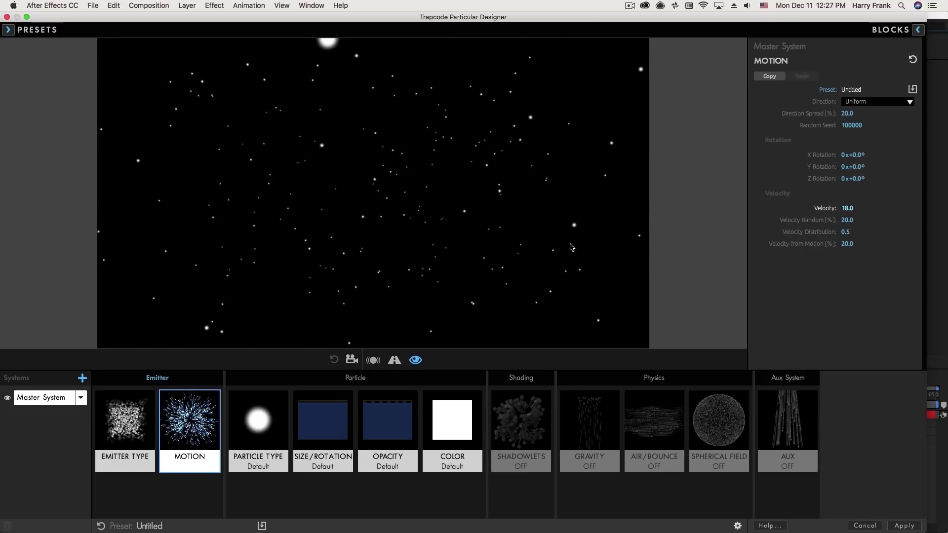
drag(843, 208, 836, 208)
Set the emission direction to Directional and reverse the particle flow with a velocity of about -293
click(853, 101)
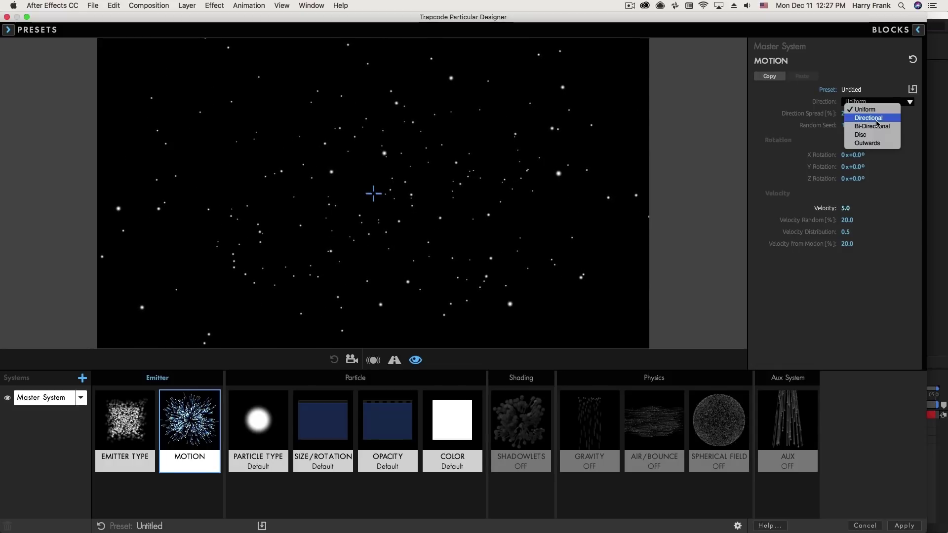
click(868, 118)
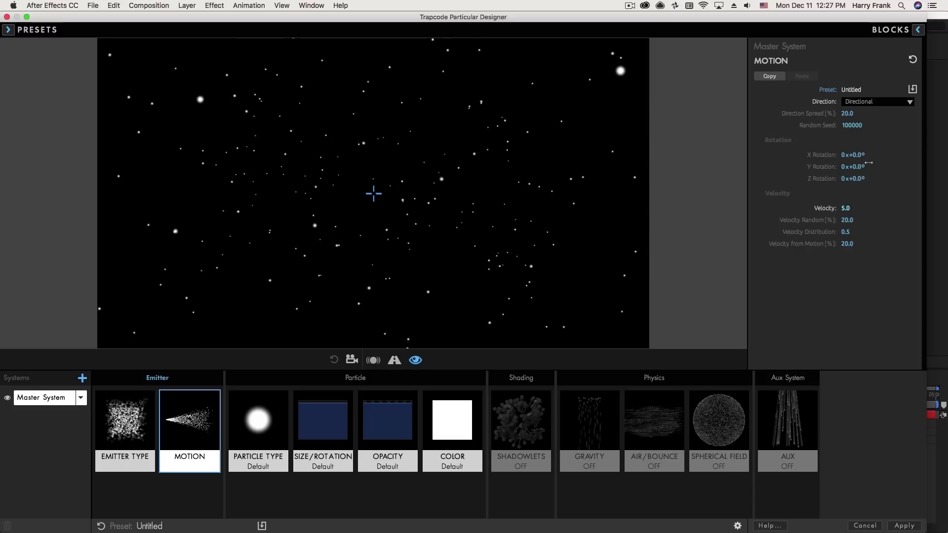
drag(845, 208, 852, 178)
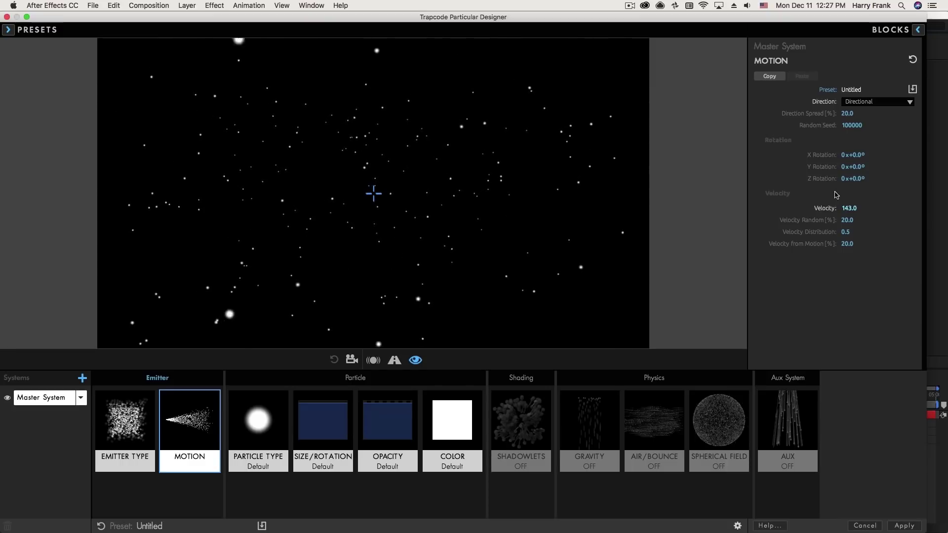
drag(843, 209, 625, 338)
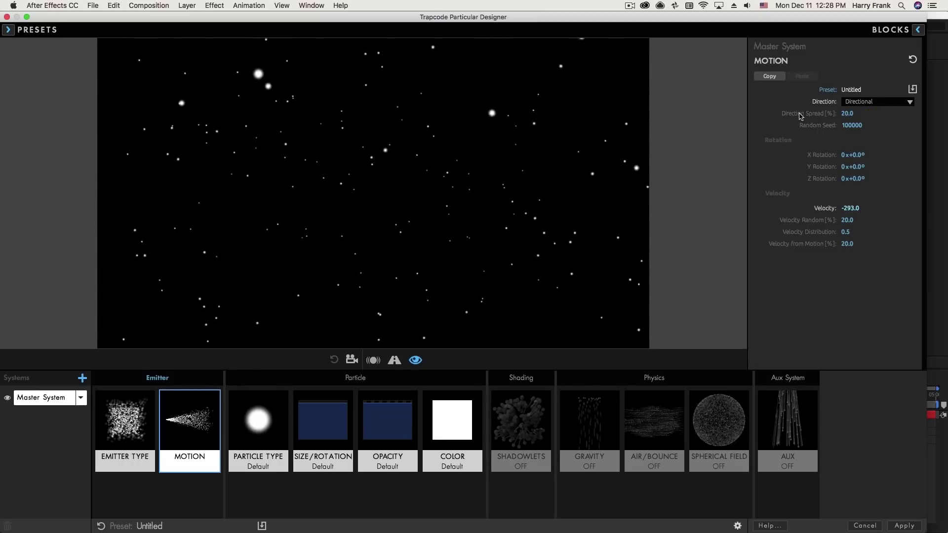
Reduce the direction spread to 0 and set the velocity to about 346
drag(847, 114, 809, 128)
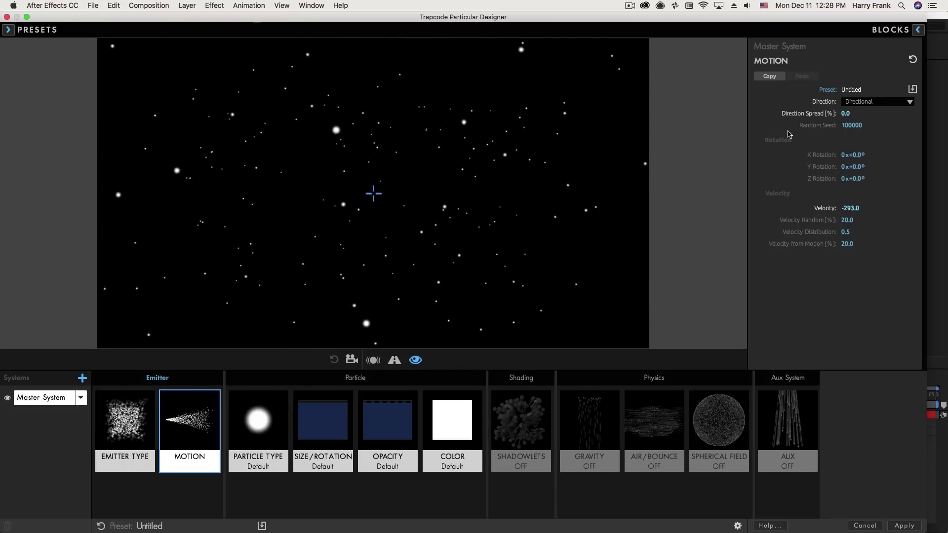
drag(848, 208, 885, 218)
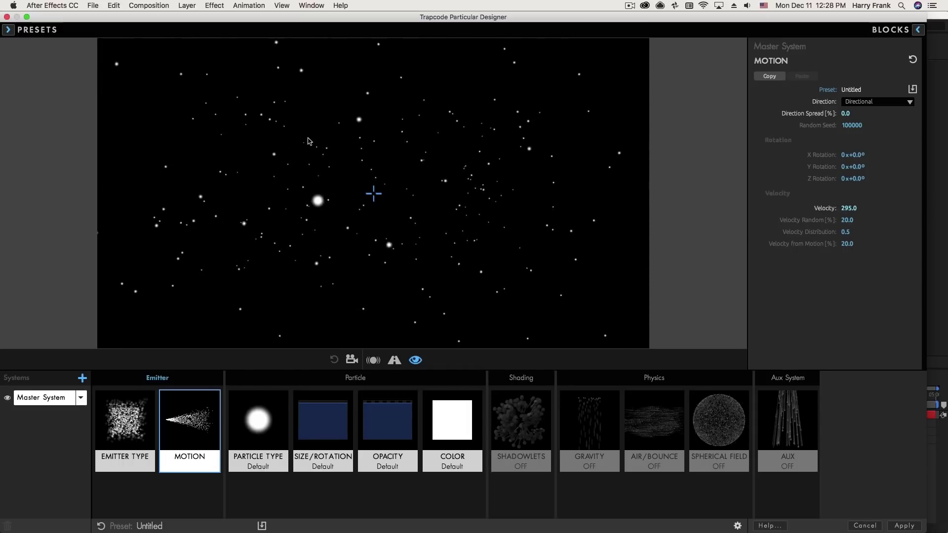
drag(848, 207, 871, 207)
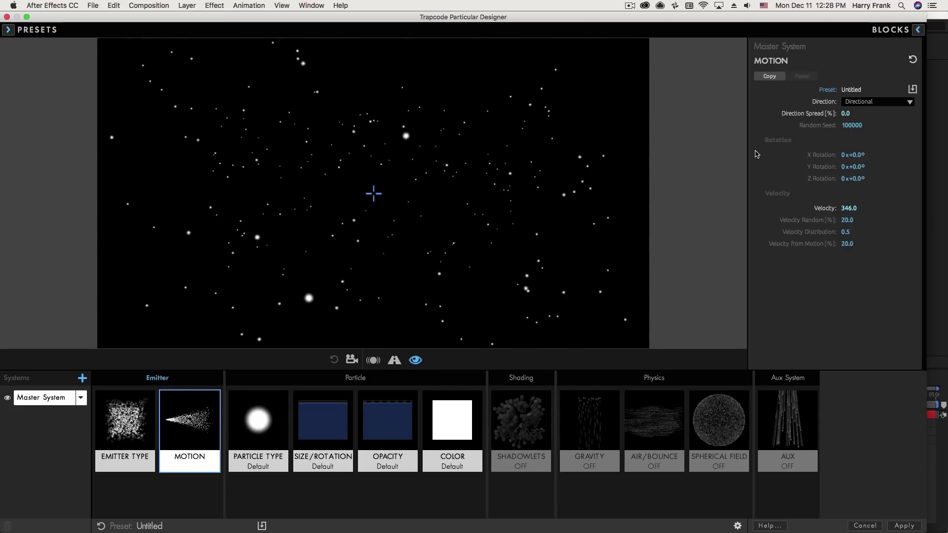
Rotate the emission direction to 90° around the Y axis
drag(860, 166, 880, 166)
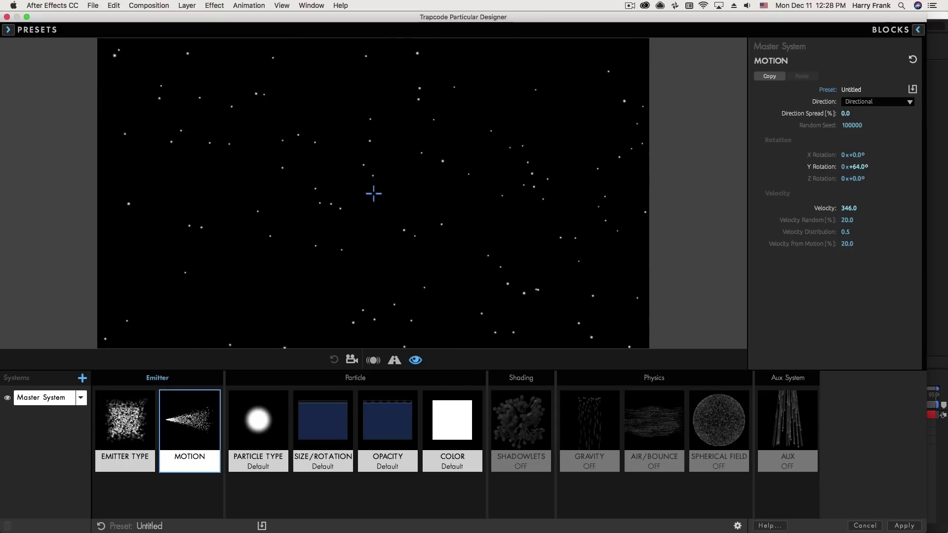
drag(905, 166, 902, 166)
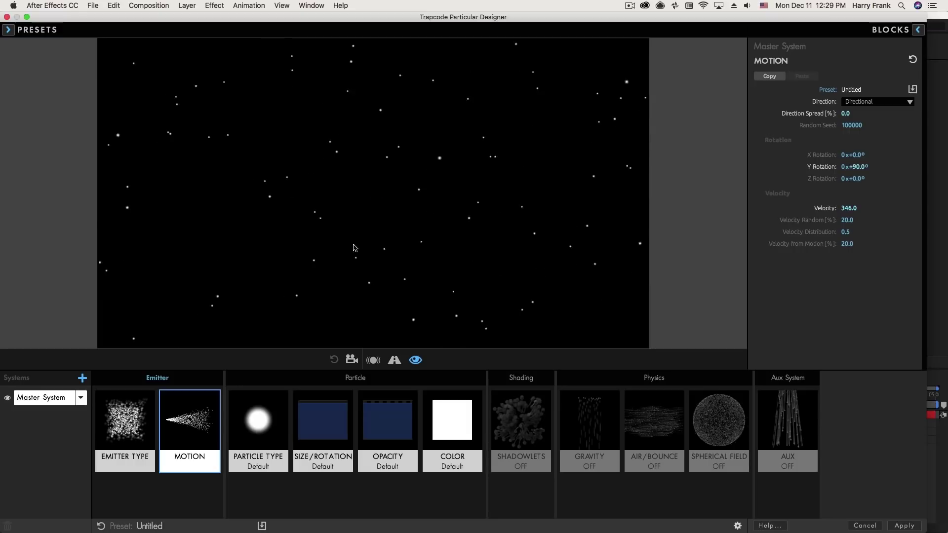
Resize the box emitter to about 6210 in X and about 3392 in Z
click(125, 416)
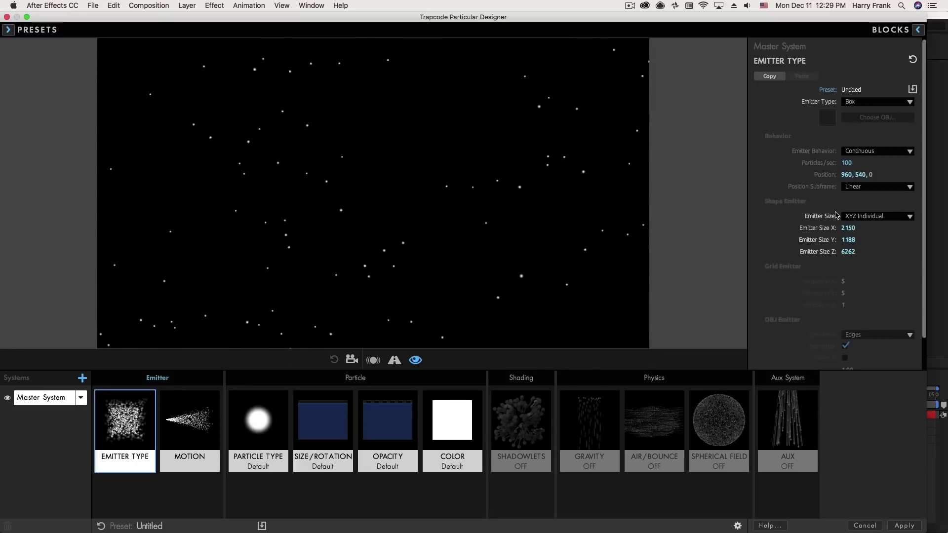
drag(854, 228, 789, 228)
drag(848, 227, 923, 227)
drag(848, 227, 890, 228)
drag(848, 252, 827, 251)
key(super+z)
key(super+z)
key(super+z)
Reset the emission direction's Y rotation to 0° in the Motion block
click(189, 425)
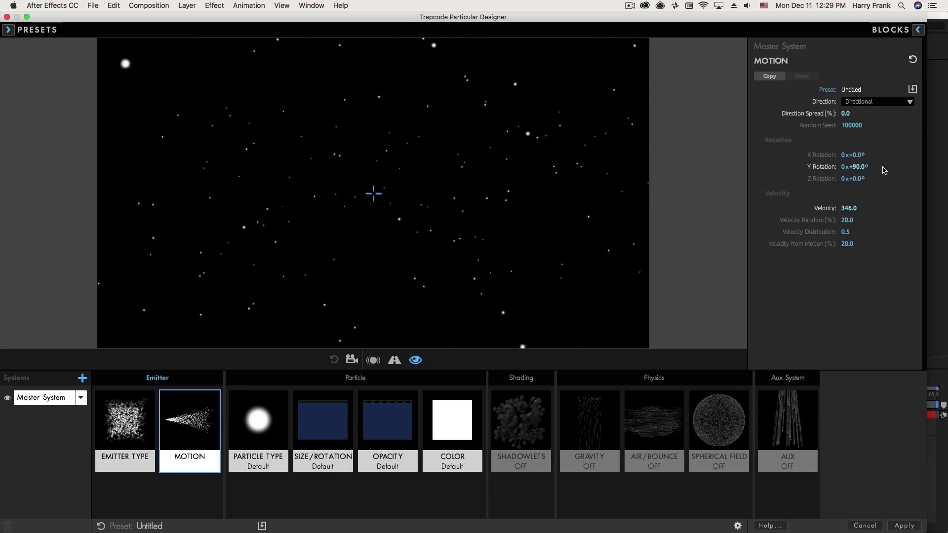
click(860, 167)
key(Down)
text(0)
key(Return)
Enlarge the box emitter in X and Y in the Emitter Type block
click(104, 401)
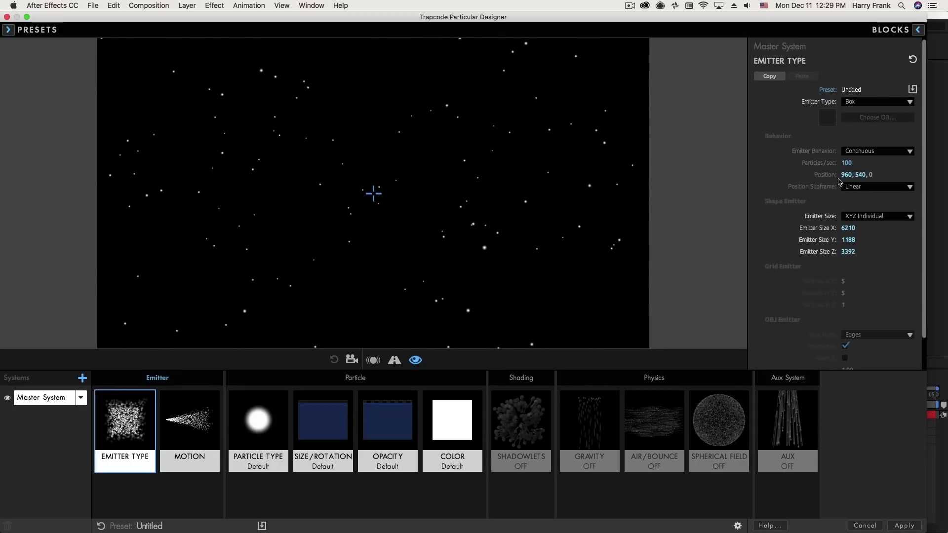
drag(847, 227, 903, 228)
drag(847, 240, 918, 228)
drag(859, 228, 853, 228)
drag(786, 238, 795, 238)
Set the emission direction to Uniform and lower the velocity to about 46
click(189, 425)
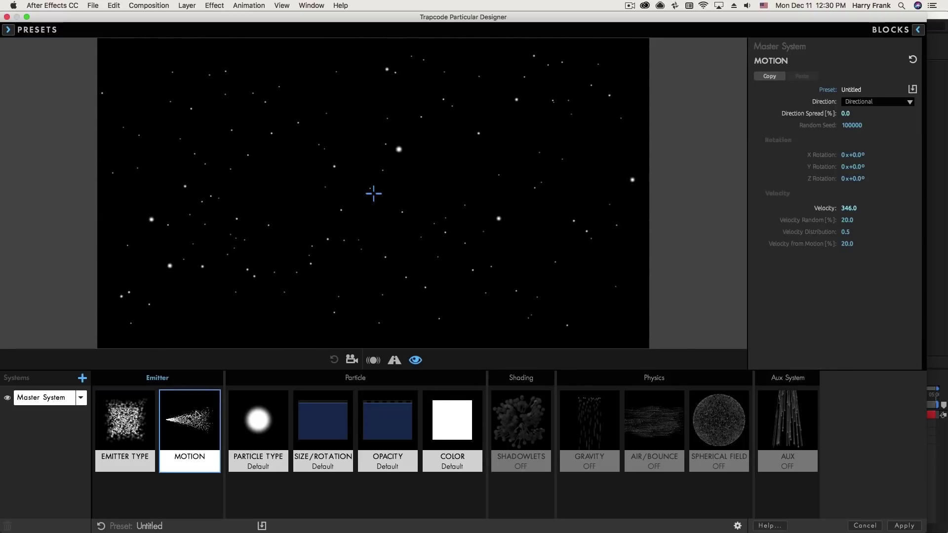
click(872, 105)
click(871, 111)
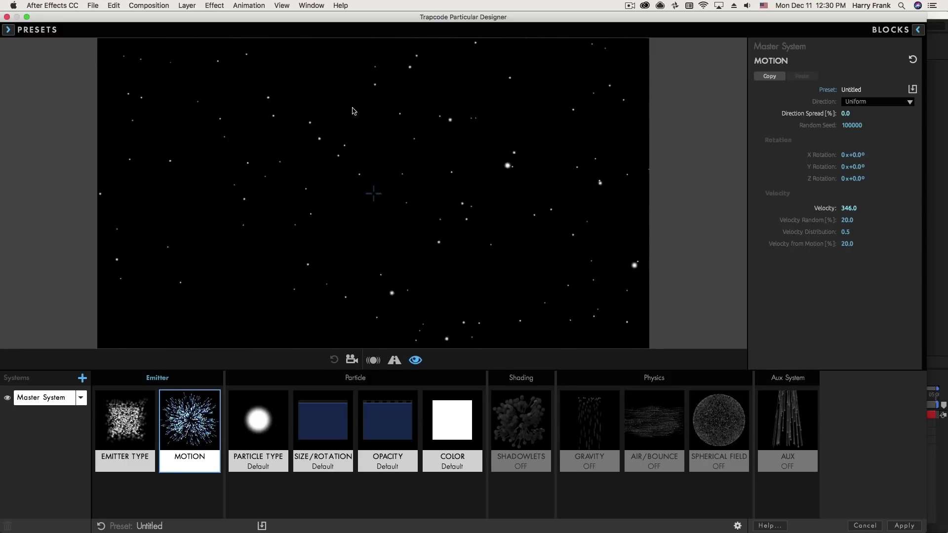
drag(852, 208, 723, 208)
drag(850, 207, 850, 207)
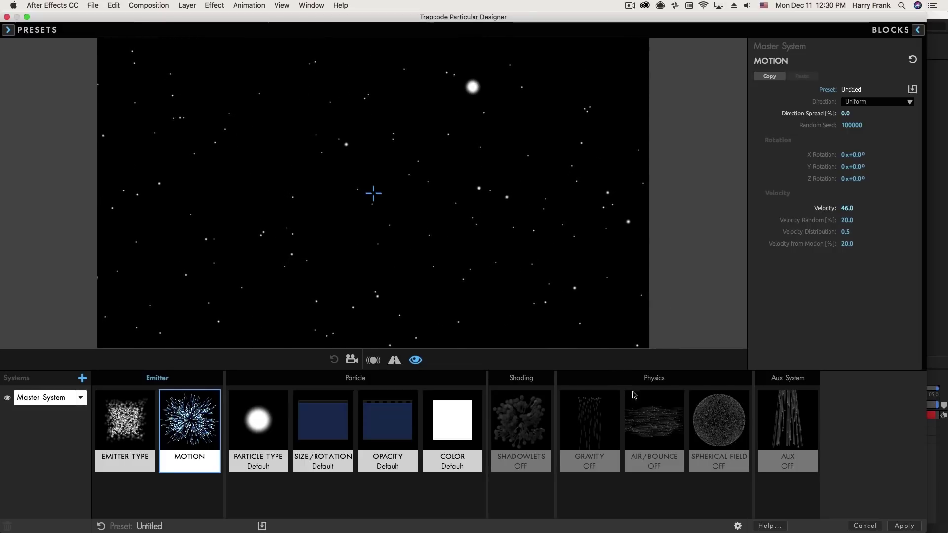
Set Wind X to about 107 in the Air/Bounce block and adjust the direction spread in the Motion block
click(657, 413)
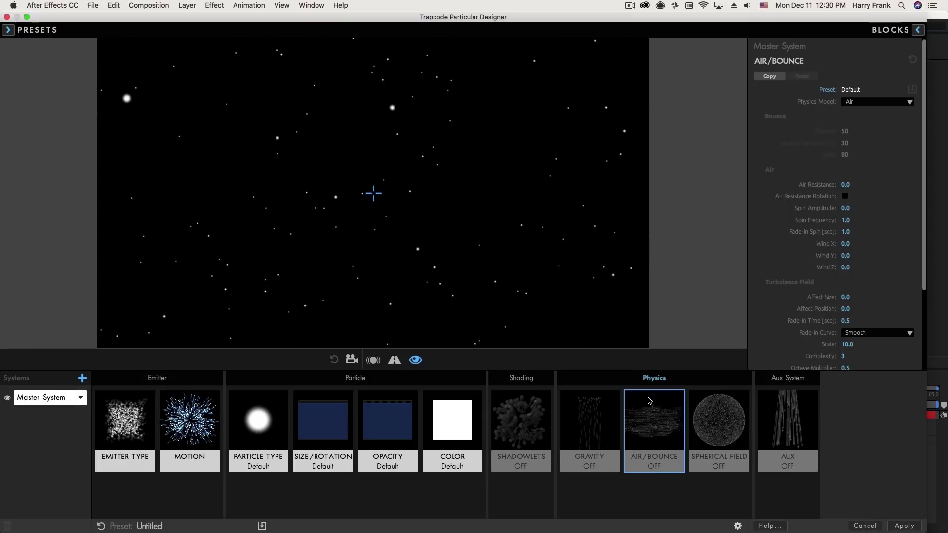
mouse_move(845, 244)
mouse_down()
mouse_move(887, 259)
mouse_move(853, 243)
mouse_up()
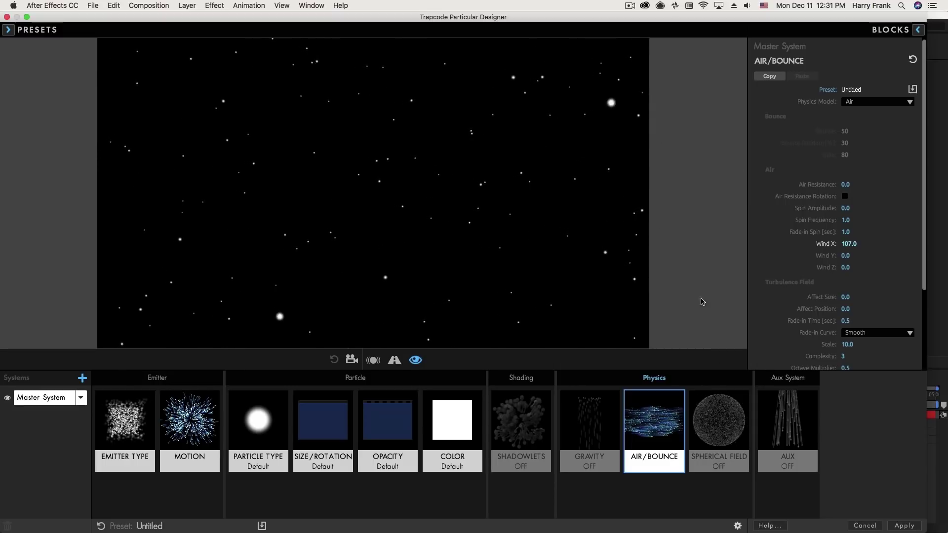
click(190, 430)
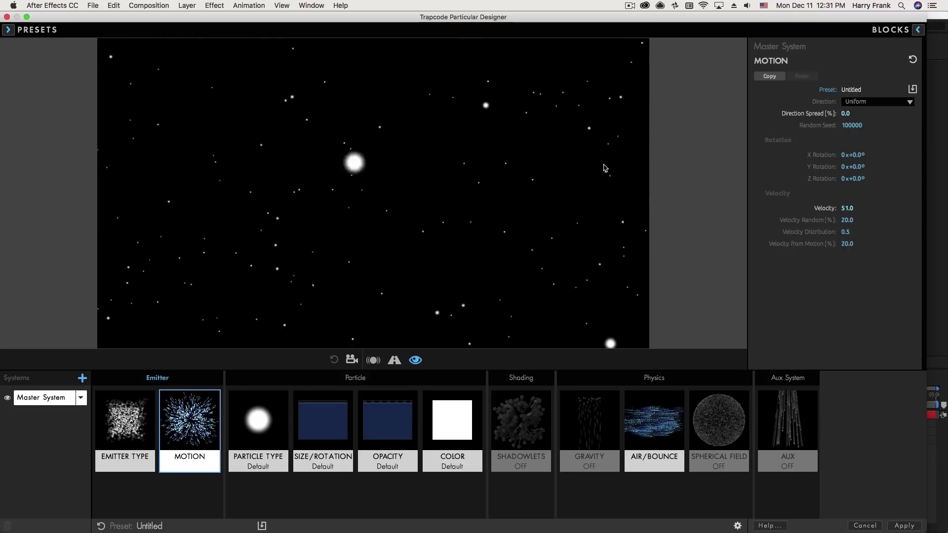
drag(845, 113, 775, 96)
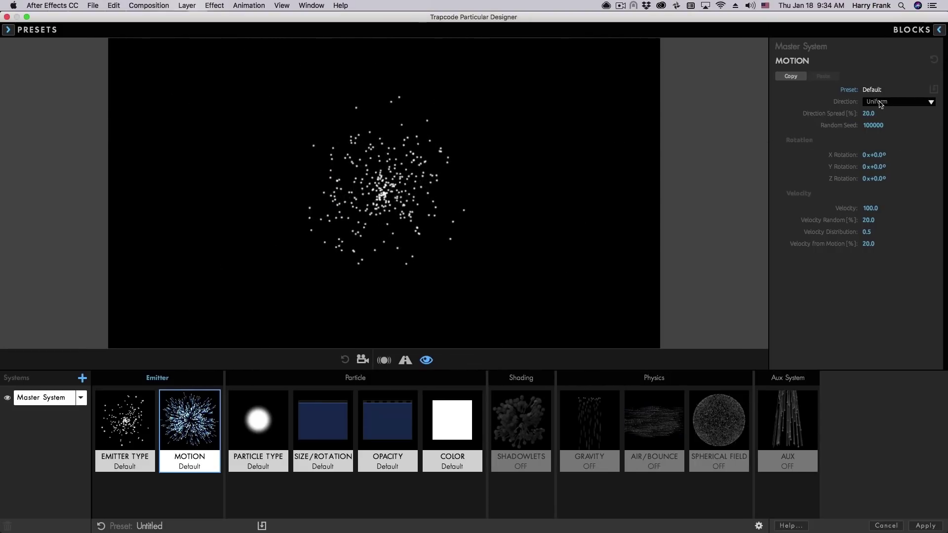
Set the point emitter's direction to Bi-Directional and rotate it to about 72° around the Y axis
click(881, 102)
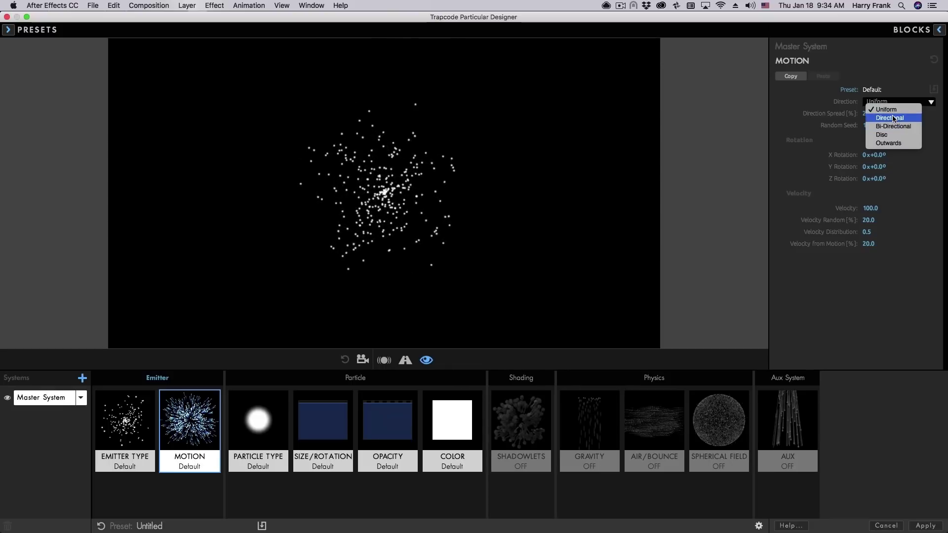
click(942, 81)
click(907, 102)
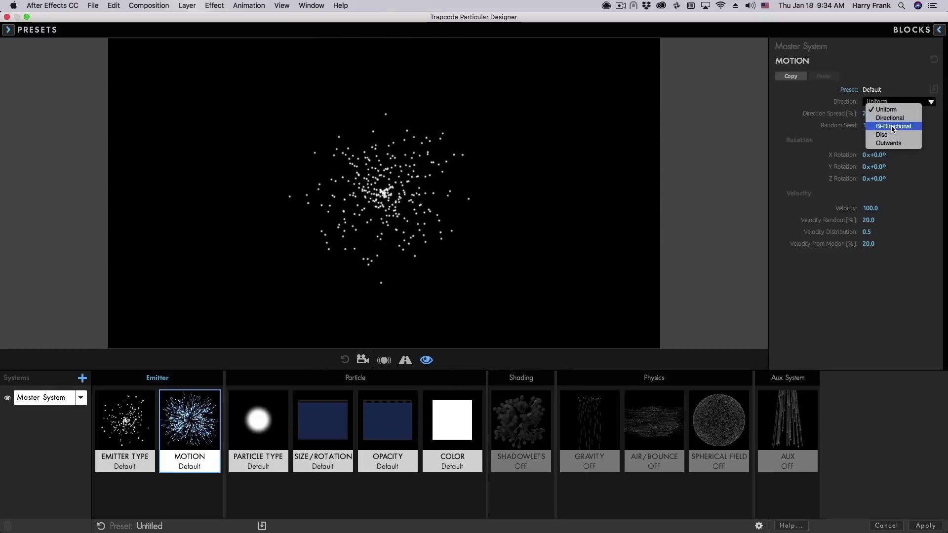
click(890, 126)
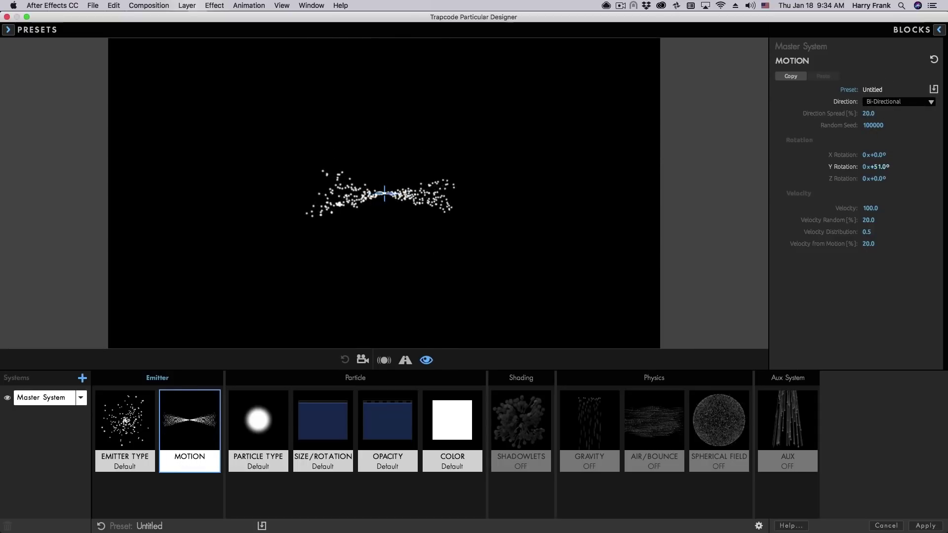
Compare the Directional and Bi-Directional emission directions, ending on Directional
click(906, 100)
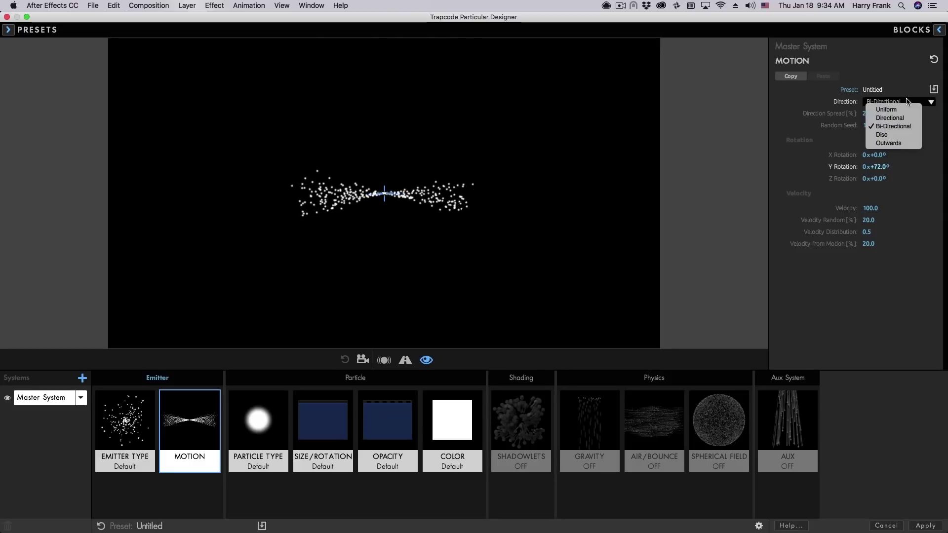
click(888, 115)
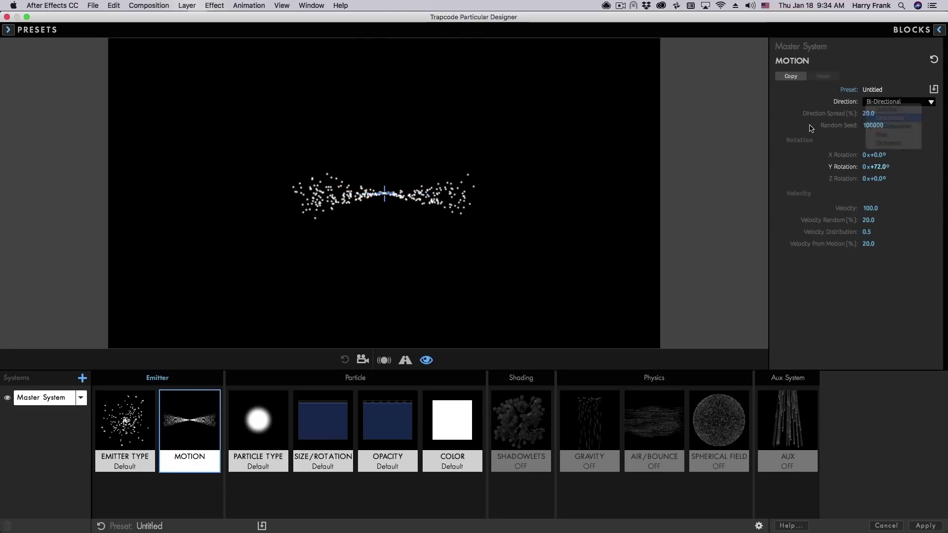
click(884, 102)
click(889, 127)
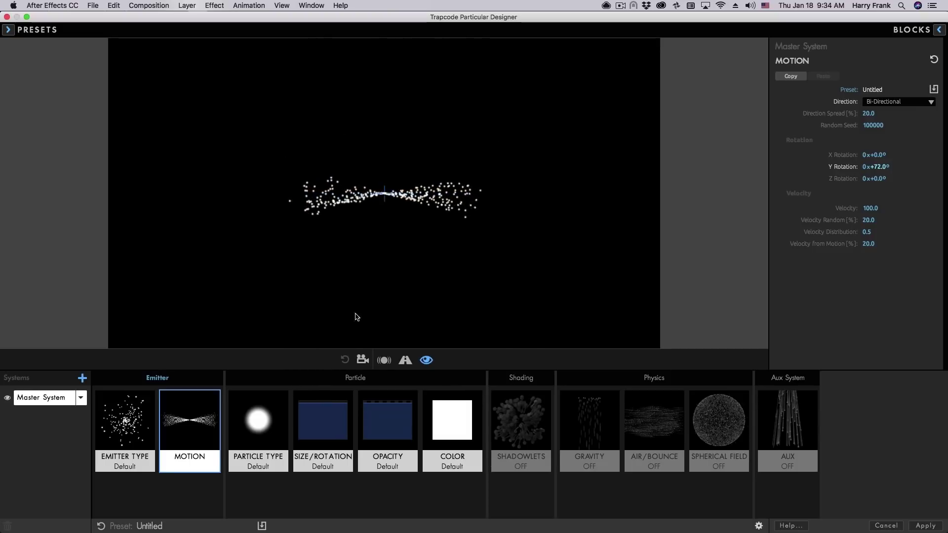
click(888, 102)
click(889, 114)
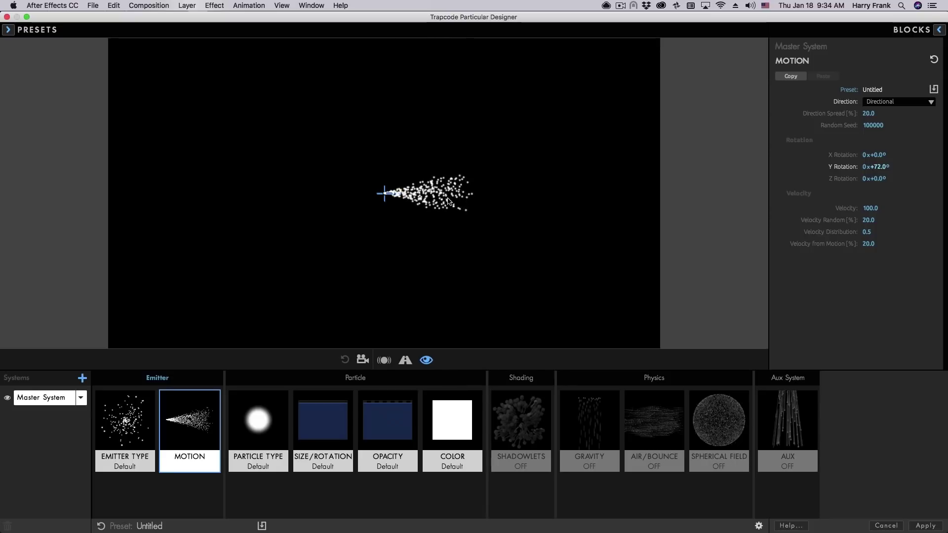
Set the emission direction to Disc and tilt it to about 103° around X and 157° around Y
click(895, 102)
click(891, 123)
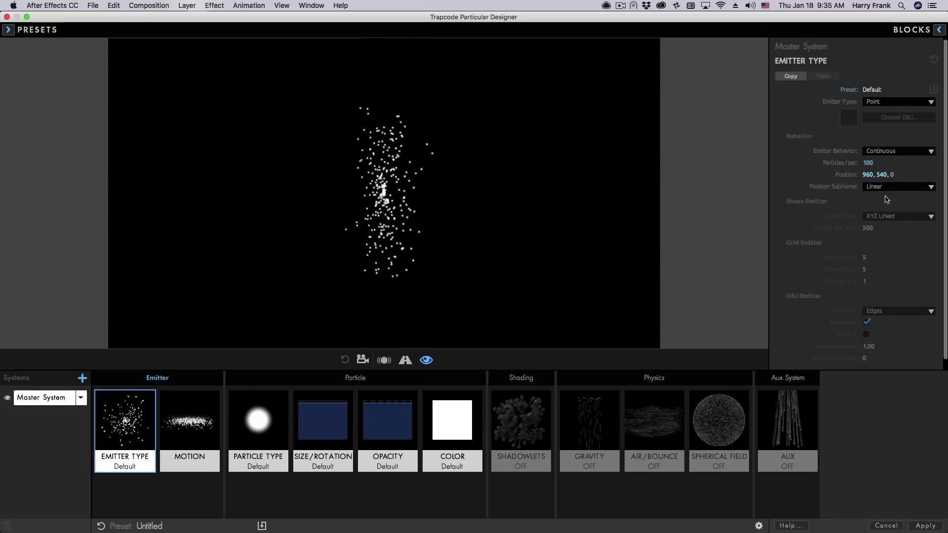
click(207, 411)
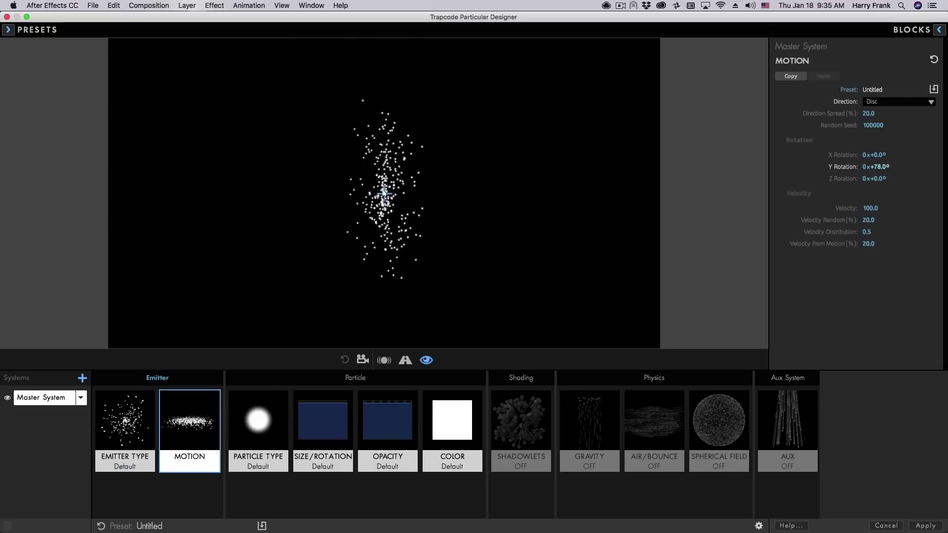
drag(889, 154, 905, 154)
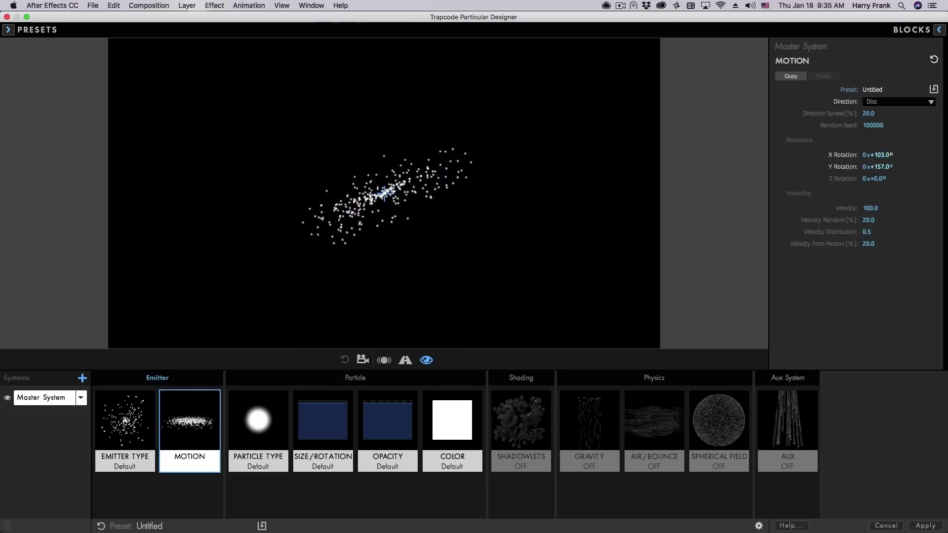
Set the emission direction to Outwards and change the emitter type to Sphere
click(906, 101)
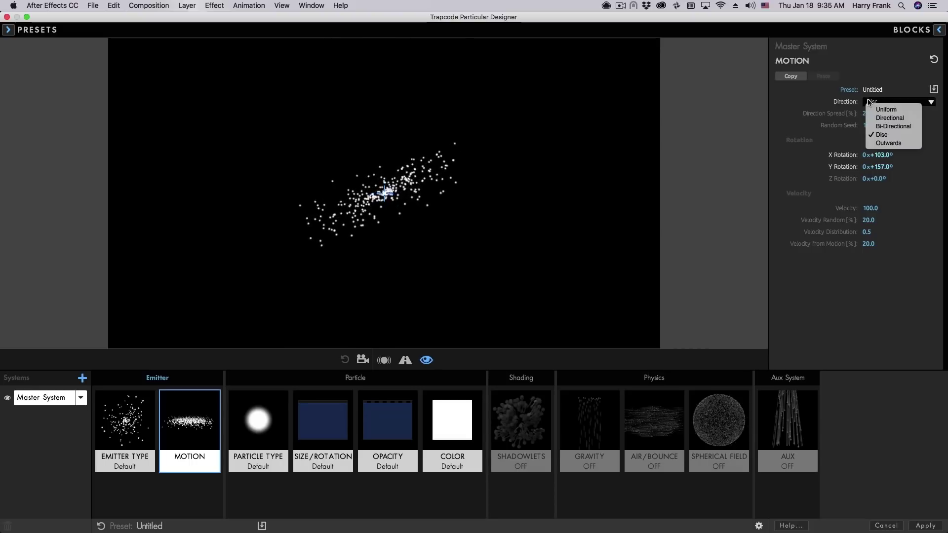
click(889, 144)
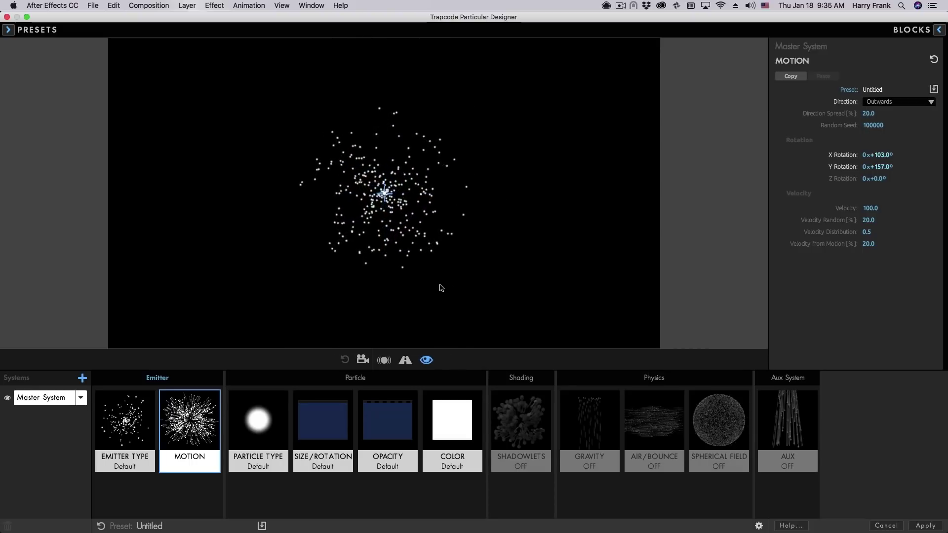
click(126, 419)
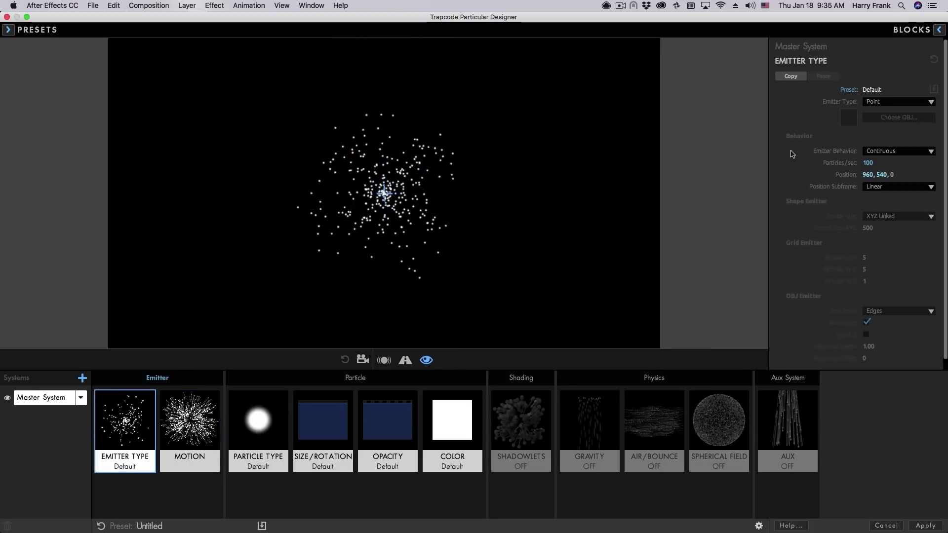
click(880, 102)
click(883, 125)
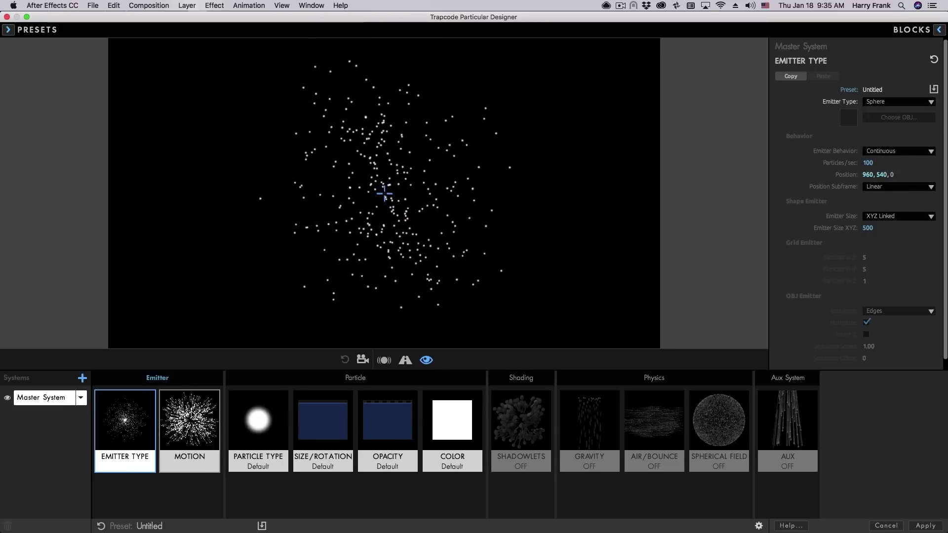
Try the Uniform direction on the sphere emitter for comparison and return to Outwards
click(189, 414)
click(907, 102)
click(886, 110)
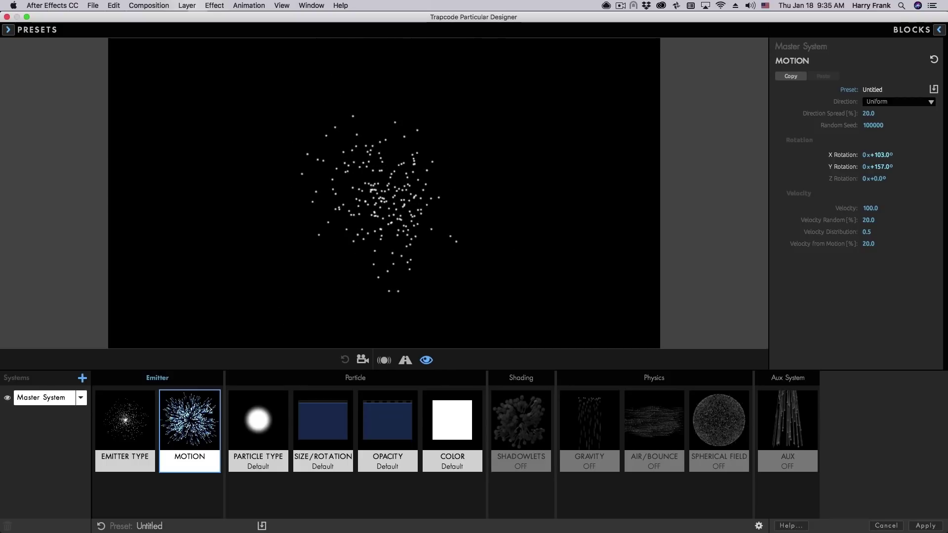
click(930, 102)
click(884, 144)
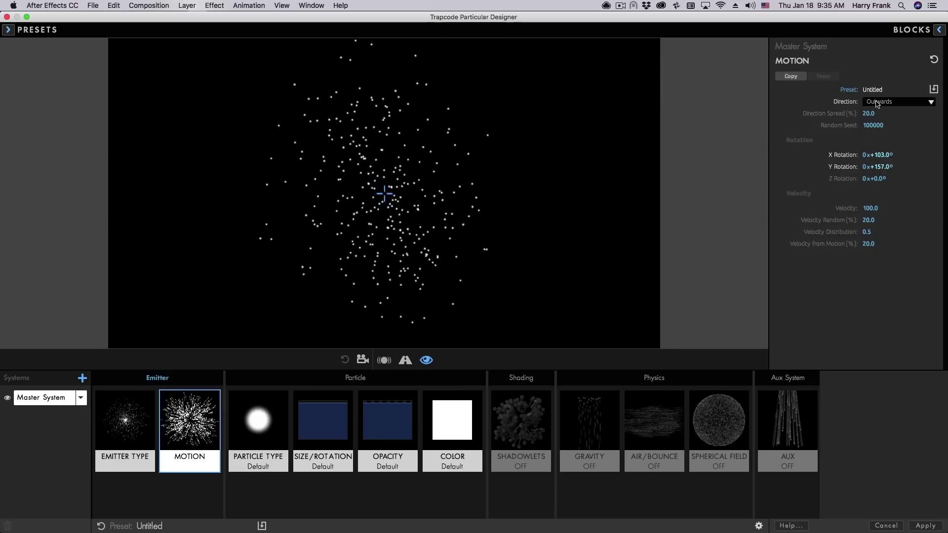
click(902, 103)
click(906, 61)
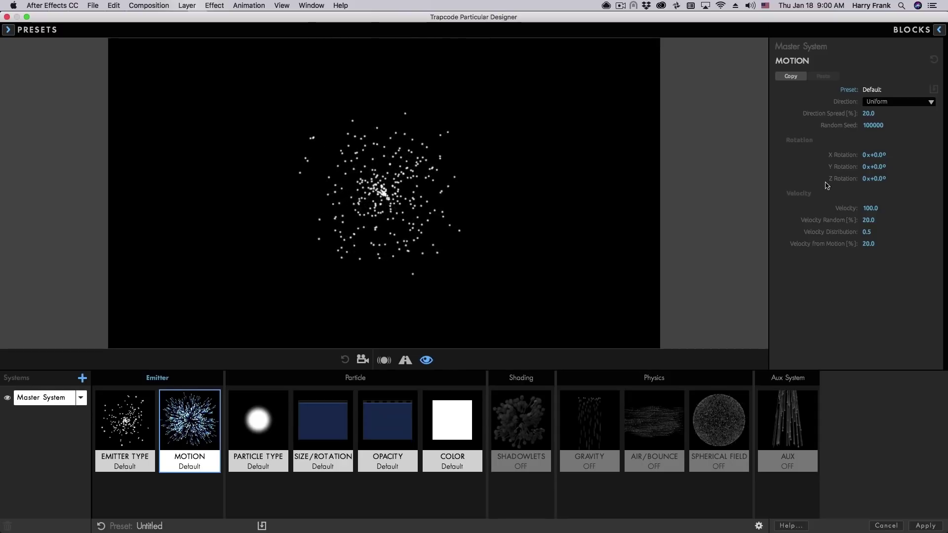
Change the default point emitter to a Box and set its emission direction to Directional
click(129, 417)
click(872, 103)
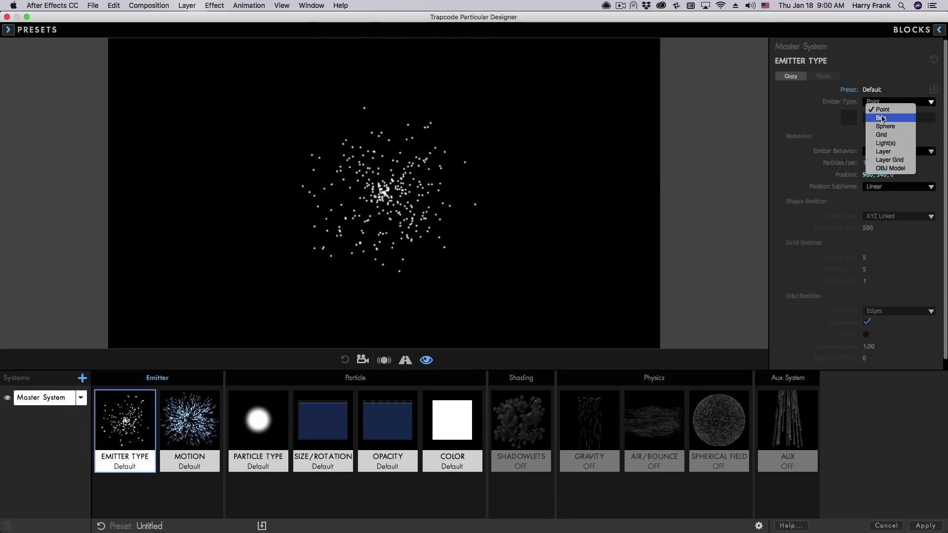
click(881, 118)
click(190, 419)
click(897, 102)
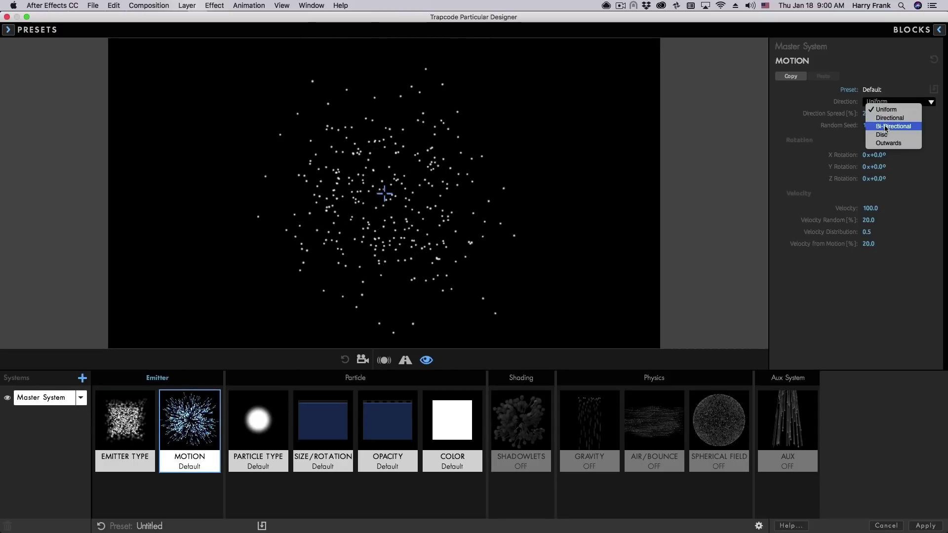
click(884, 114)
Rotate the emission direction to 90° around the Y axis and set the direction spread to 0
drag(873, 166, 945, 160)
click(879, 166)
key(BackSpace)
key(BackSpace)
text(90)
key(Return)
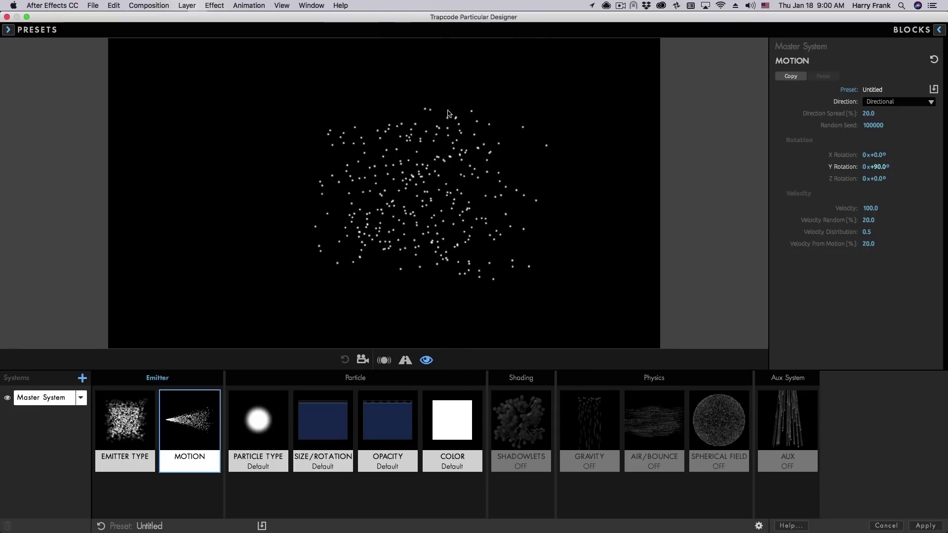
click(867, 114)
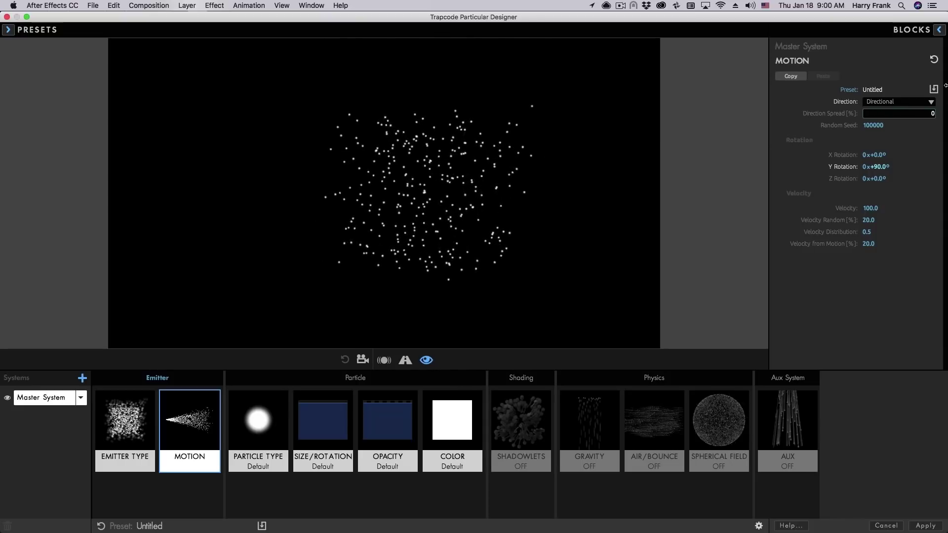
Size the box emitter with XYZ Individual, using 0 for X, about 1135 for Y and 0 for Z
click(125, 420)
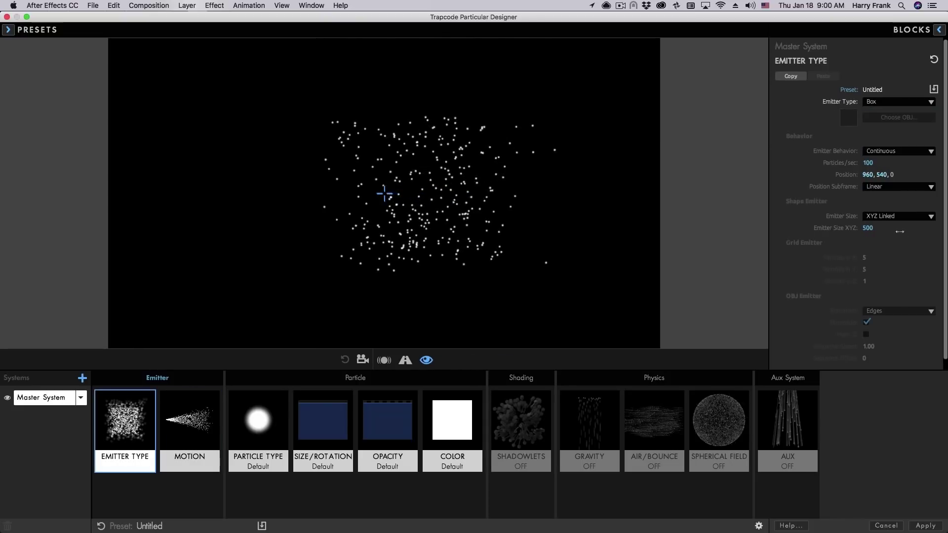
click(889, 216)
click(890, 233)
drag(869, 228, 858, 246)
click(868, 228)
text(0)
key(Tab)
key(Tab)
text(0)
key(Return)
drag(881, 245, 937, 242)
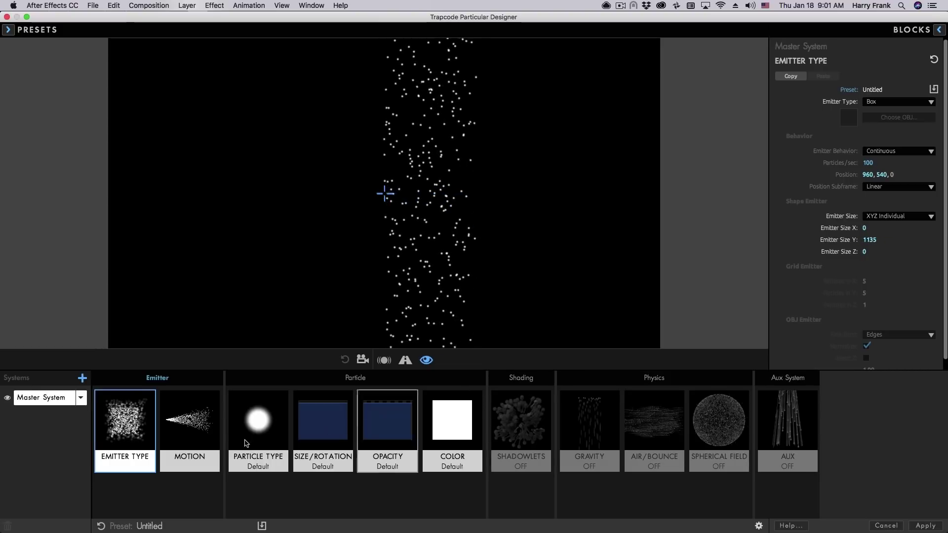
Set the particle life to 20 seconds in the Particle Type block
click(259, 428)
click(865, 133)
text(20)
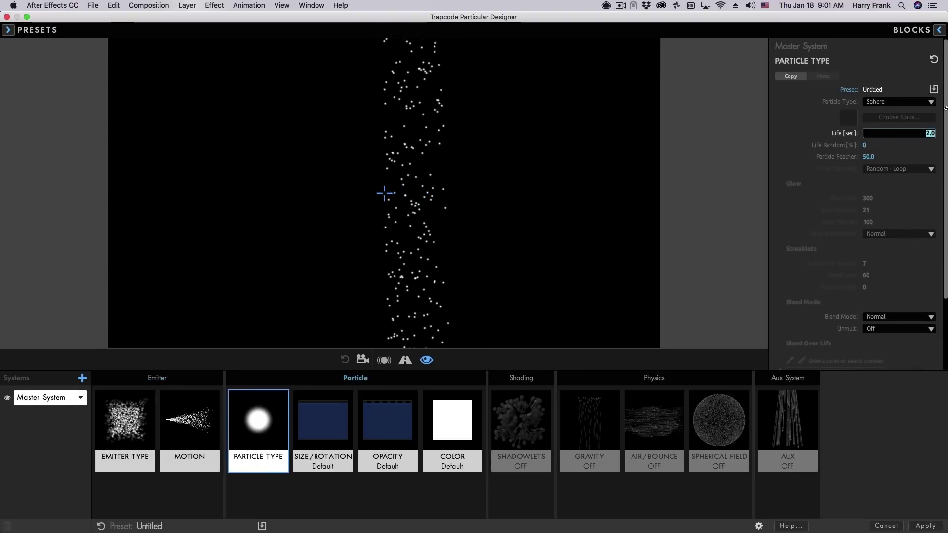
key(Return)
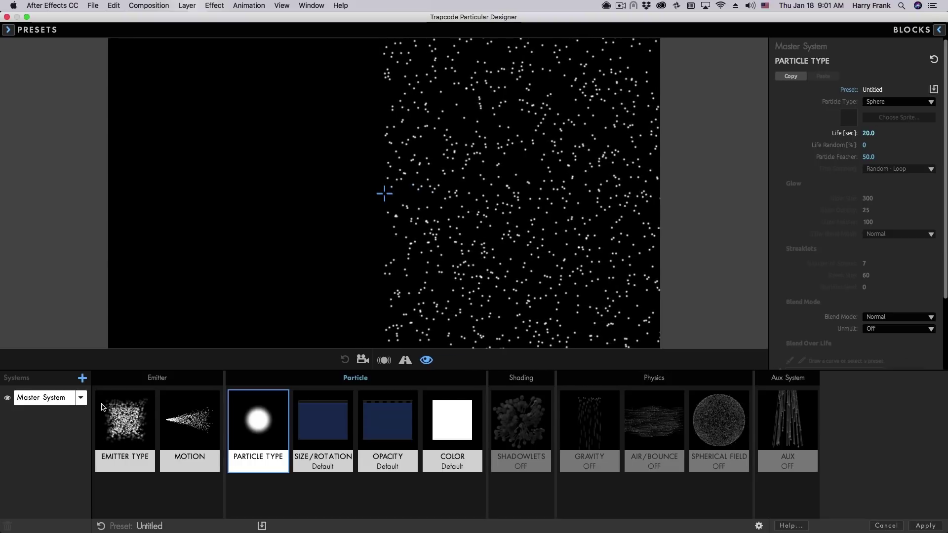
Move the box emitter sideways to the start of the frame, at a position of about 135, 540, 0
click(130, 404)
drag(316, 193, 147, 193)
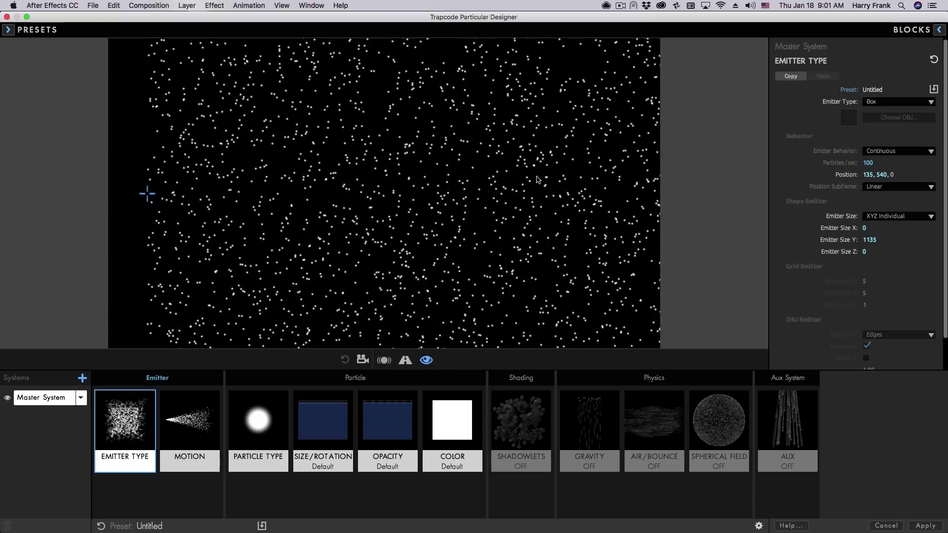
Try a velocity of about 122 in the Motion block and reset it to the default
click(197, 421)
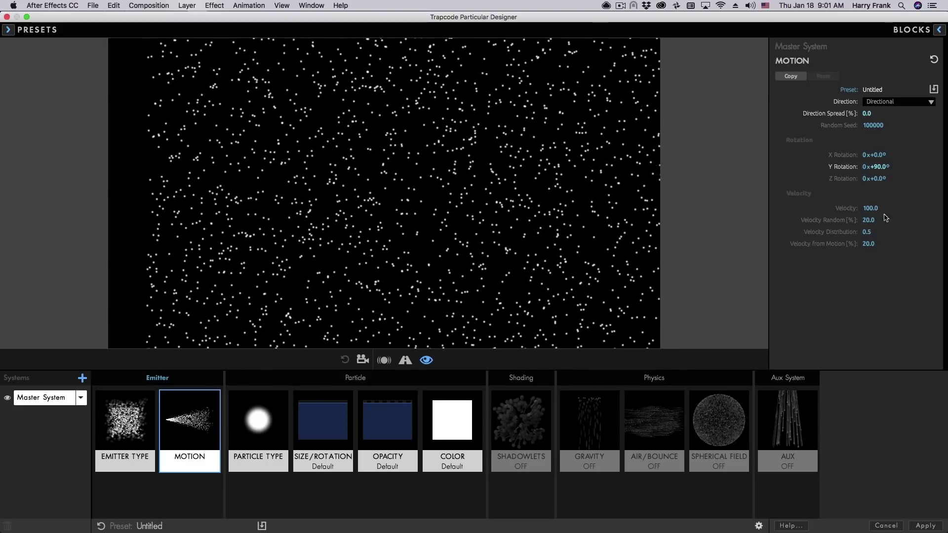
drag(855, 212, 870, 212)
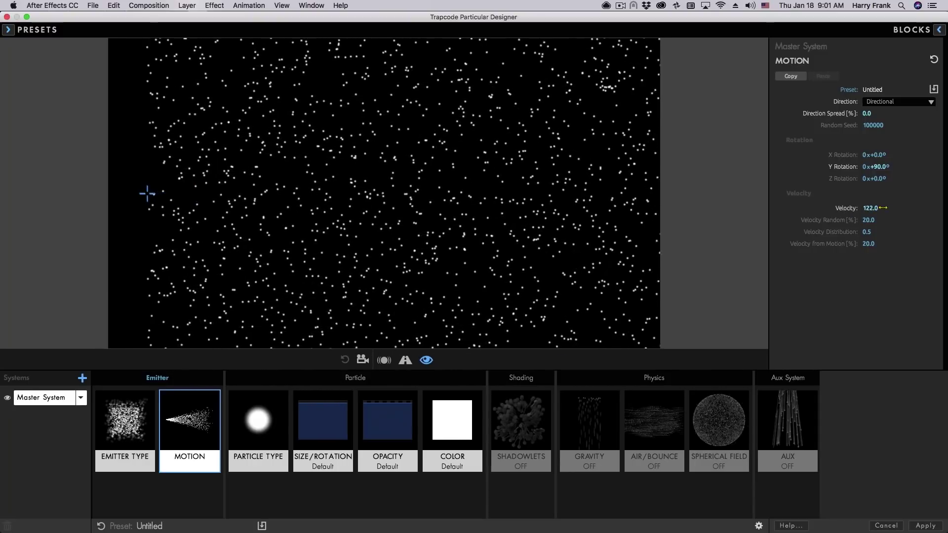
click(841, 208)
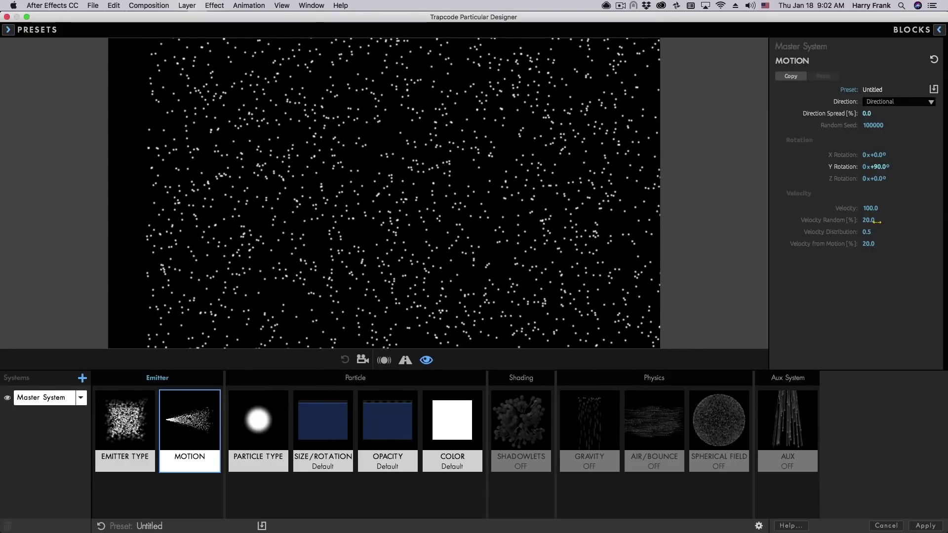
Set Velocity Random to 50% in the Motion block
drag(890, 219, 945, 208)
click(902, 219)
text(50)
key(Return)
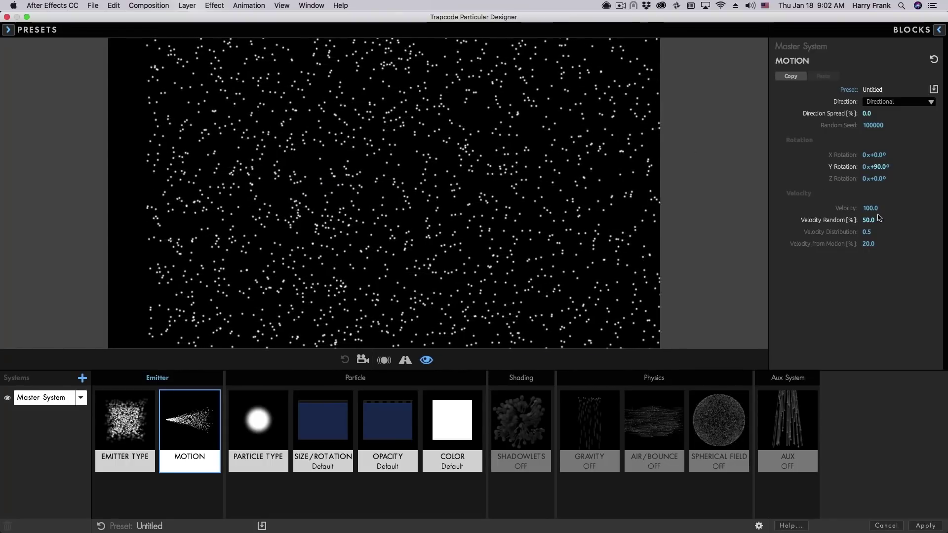
Try Velocity Random at 0% to compare the particle stream and set it back to 50%
drag(864, 220, 148, 192)
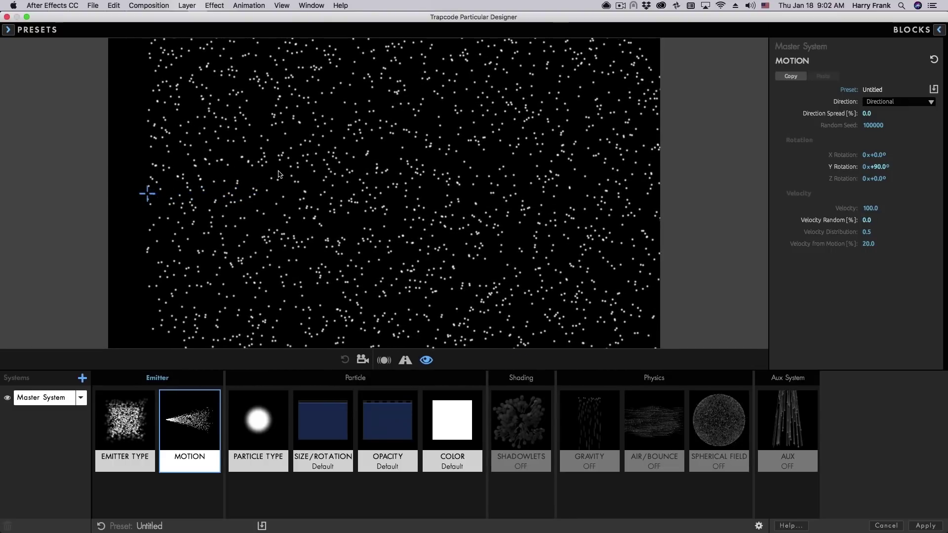
click(879, 221)
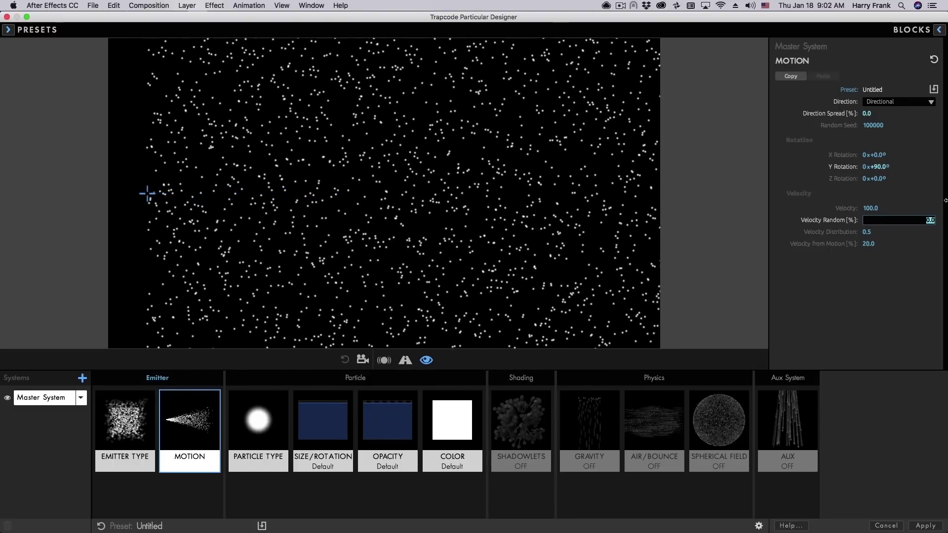
text(50)
key(Return)
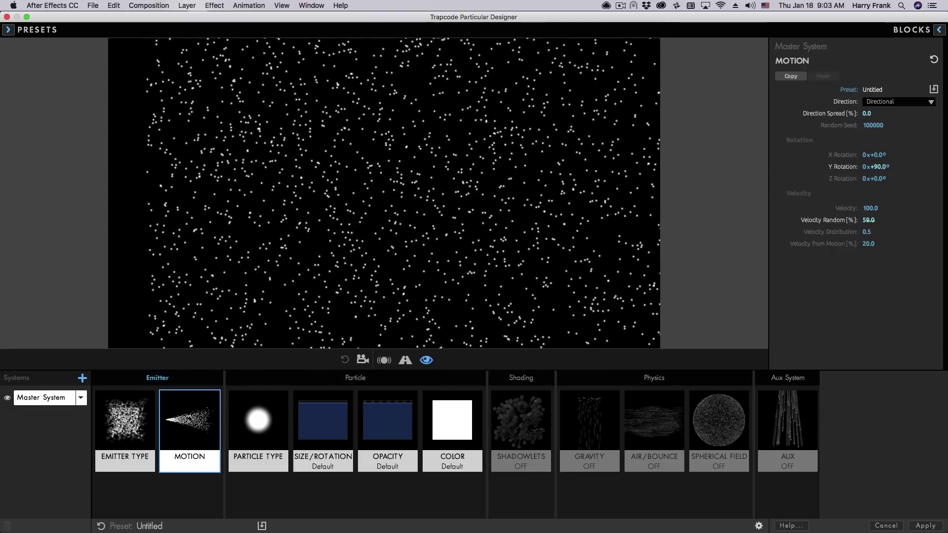
Try Velocity Distribution at 0 and 0.1 and settle on a value of 2
drag(868, 220, 870, 229)
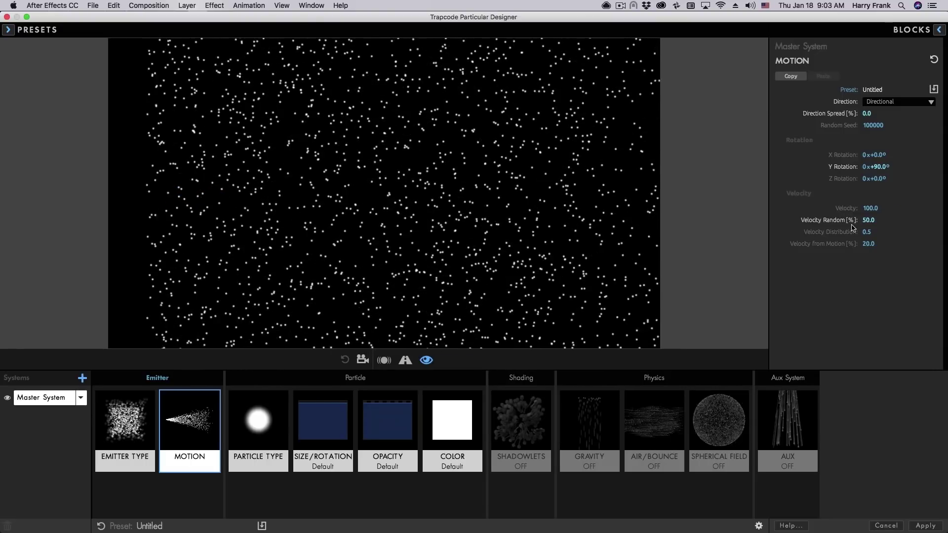
drag(867, 232, 148, 195)
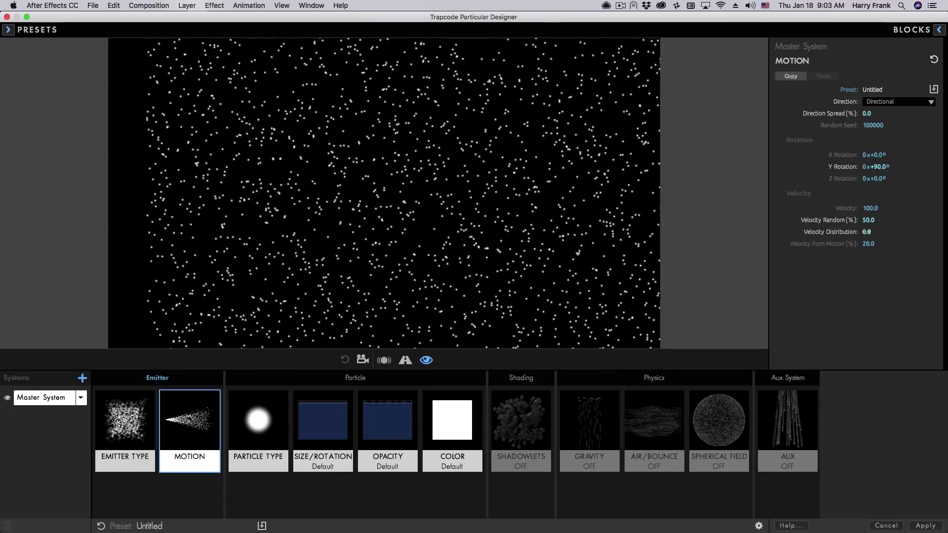
click(866, 231)
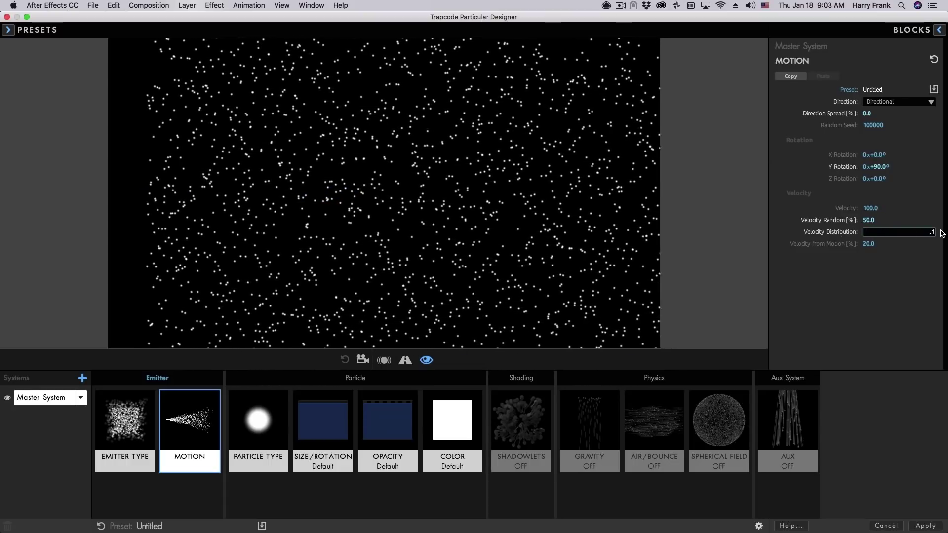
key(Return)
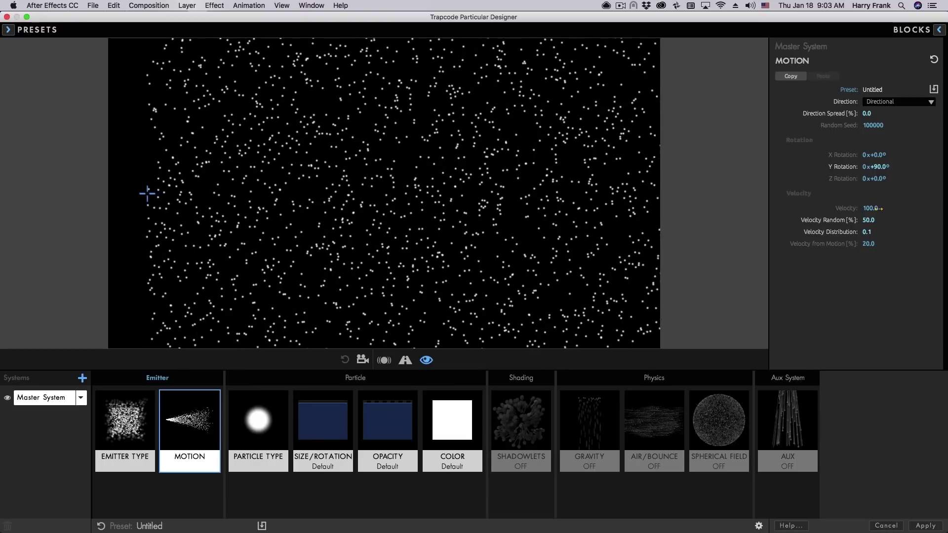
click(865, 232)
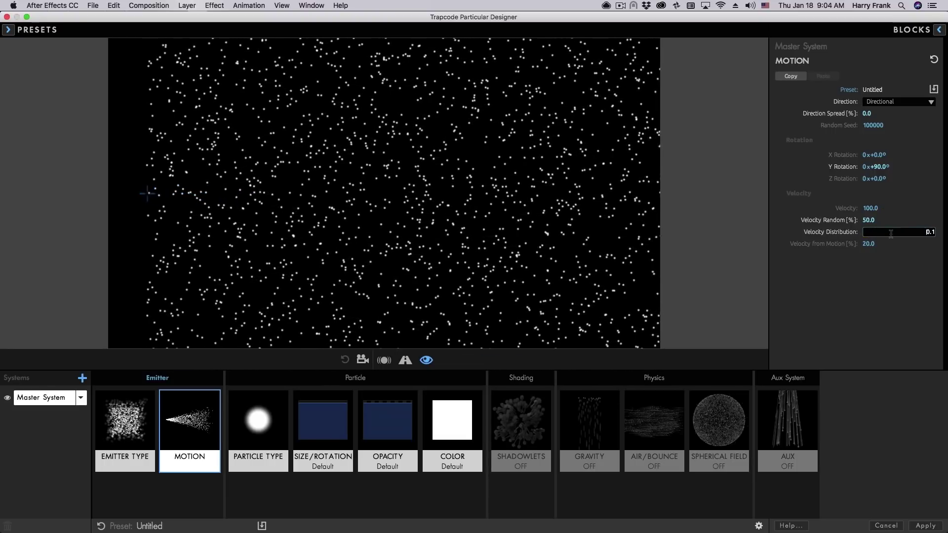
text(2)
key(Return)
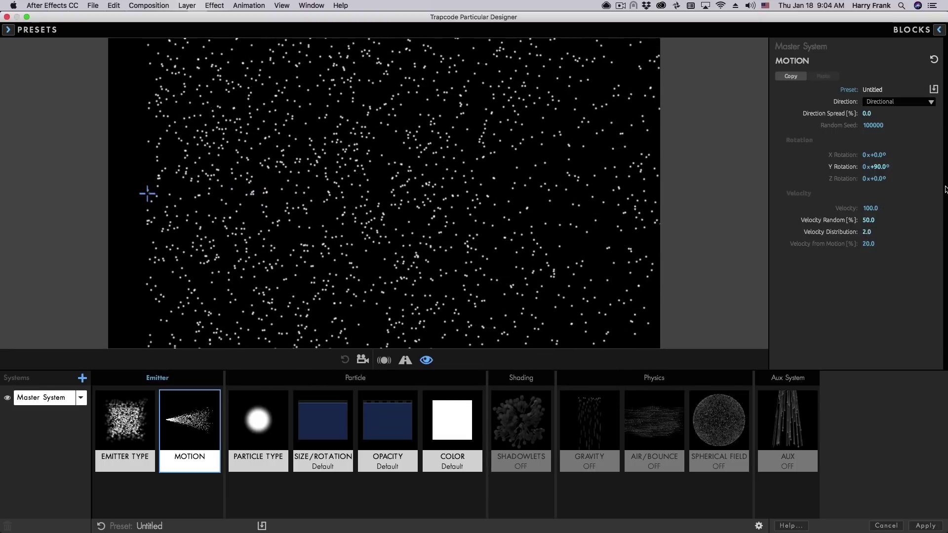
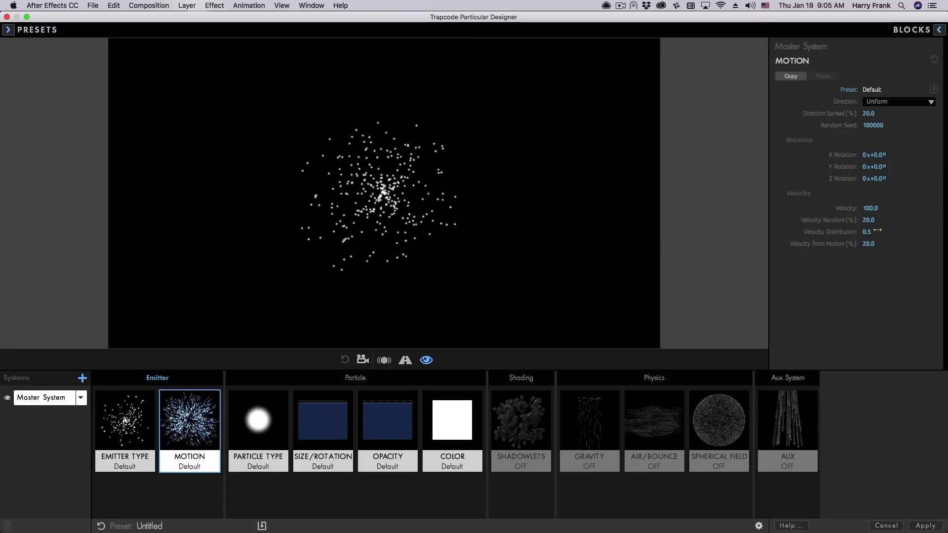
On the default point emitter, try Velocity Random at 100% with Velocity Distribution at 0 and 0.2, and reset the velocity randomness to its default
drag(868, 219, 888, 220)
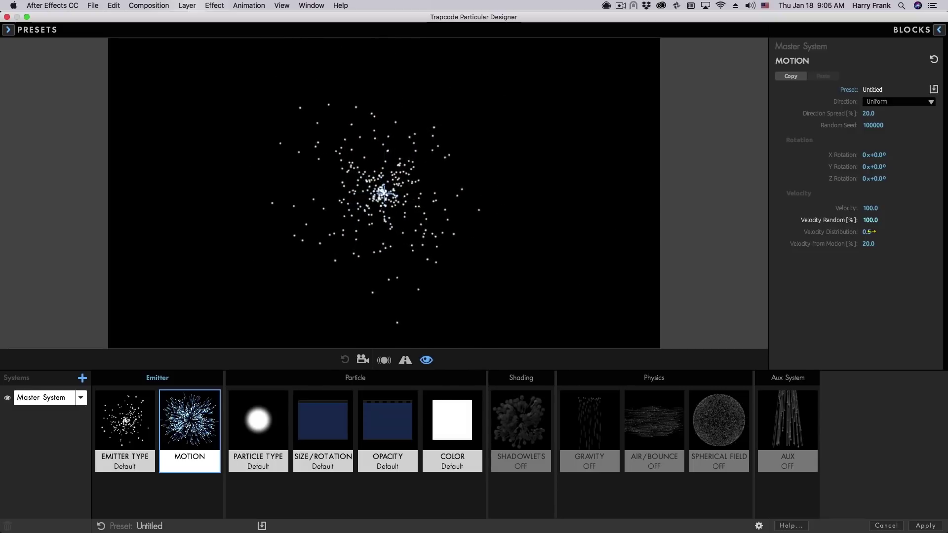
drag(872, 232, 856, 232)
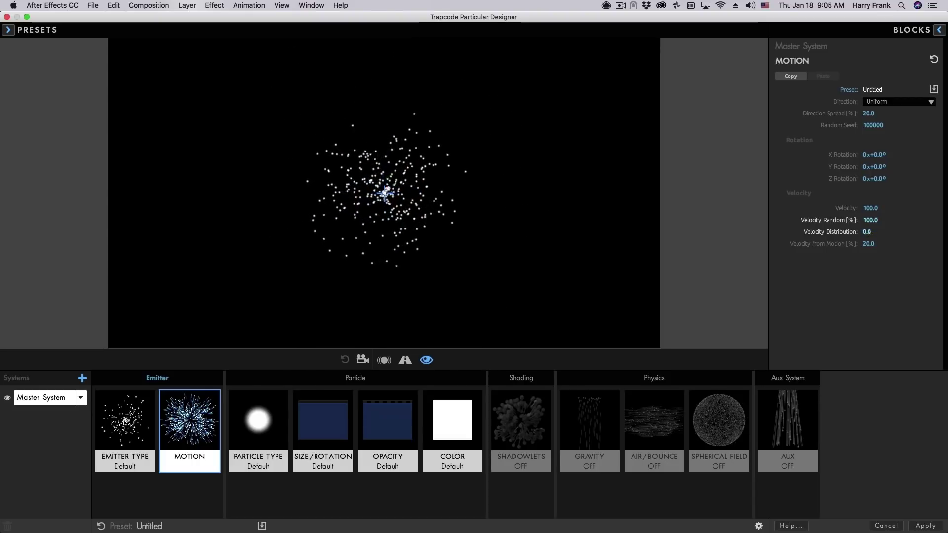
click(866, 232)
text(0.2)
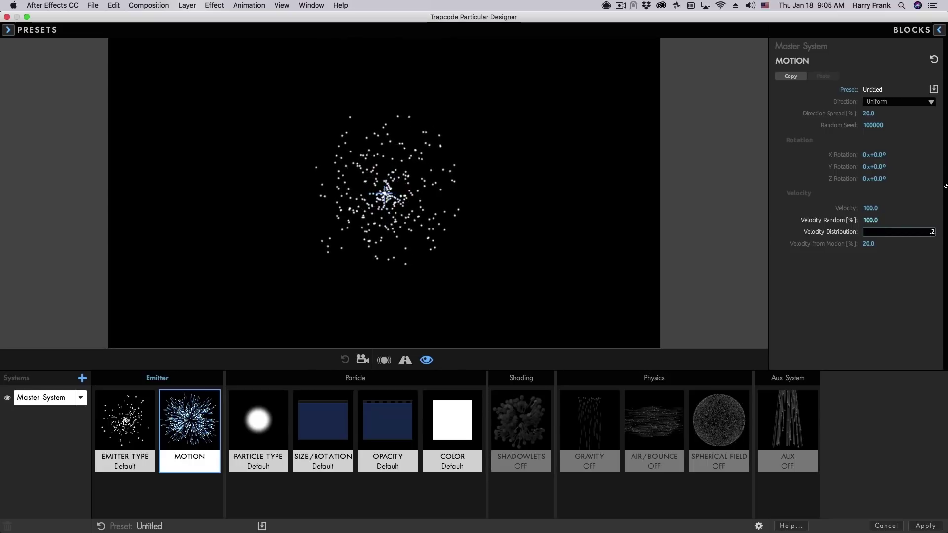
key(Return)
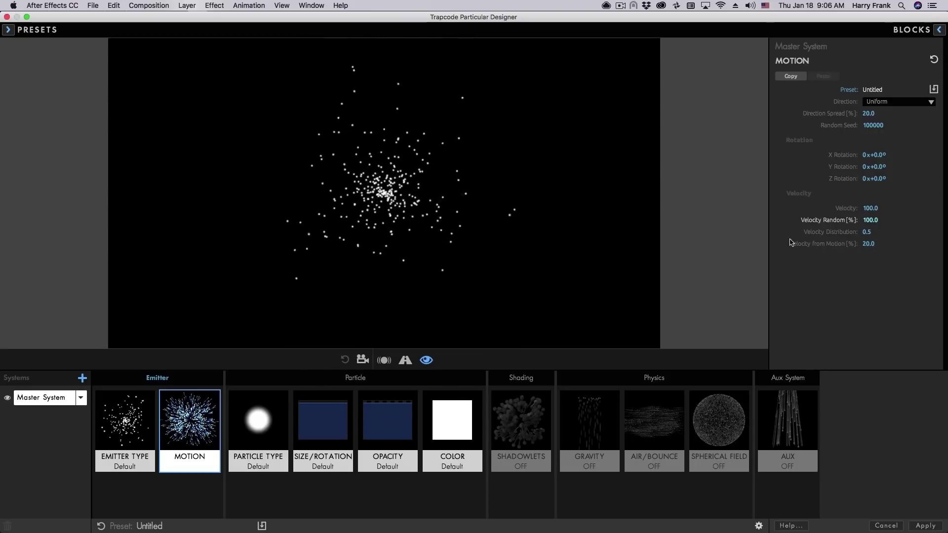
mouse_move(541, 218)
mouse_down()
mouse_move(485, 166)
mouse_move(337, 162)
mouse_move(265, 147)
mouse_move(155, 245)
mouse_move(228, 186)
mouse_move(401, 111)
mouse_move(518, 123)
mouse_move(585, 159)
mouse_move(506, 108)
mouse_move(419, 98)
mouse_move(316, 127)
mouse_move(167, 213)
mouse_move(242, 154)
mouse_move(280, 166)
mouse_move(290, 196)
mouse_move(203, 238)
mouse_move(152, 171)
mouse_move(204, 183)
mouse_move(243, 239)
mouse_move(328, 295)
mouse_move(483, 258)
mouse_move(551, 202)
mouse_move(553, 121)
mouse_move(286, 274)
mouse_move(160, 236)
mouse_move(220, 158)
mouse_move(250, 204)
mouse_move(339, 242)
mouse_move(504, 209)
mouse_move(519, 146)
mouse_move(475, 166)
mouse_move(477, 198)
mouse_up()
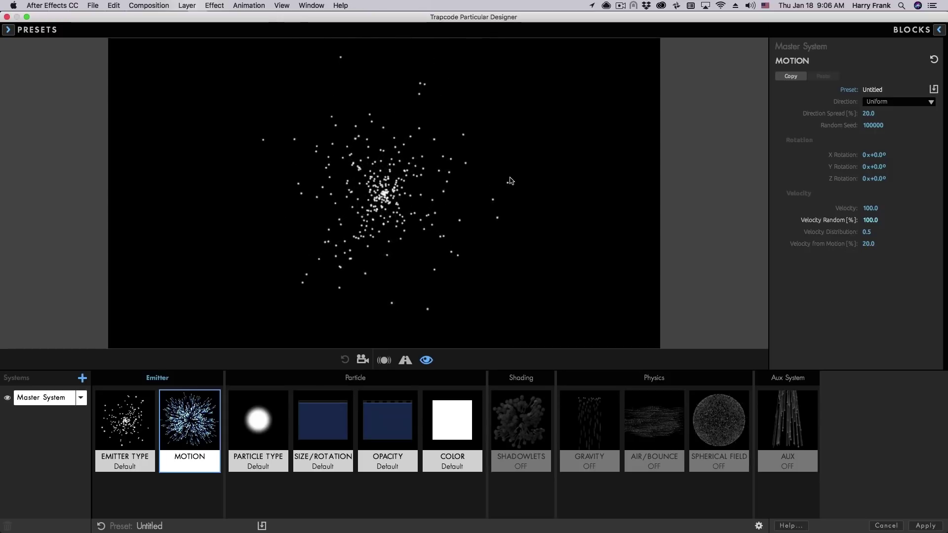
click(830, 223)
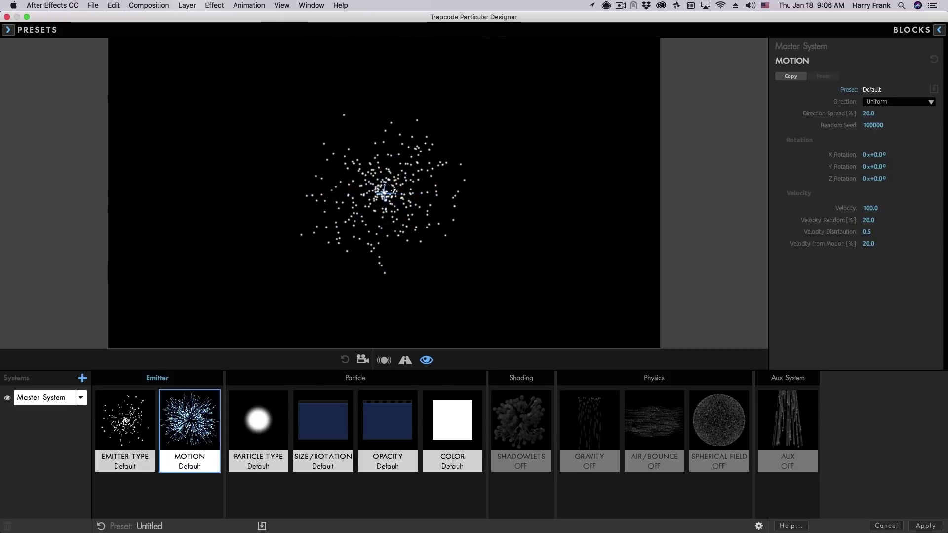
Set Velocity from Motion to about -21%, sweeping the emitter across the preview before and after the change to compare the effect
mouse_move(599, 143)
mouse_down()
mouse_move(612, 157)
mouse_move(276, 155)
mouse_up()
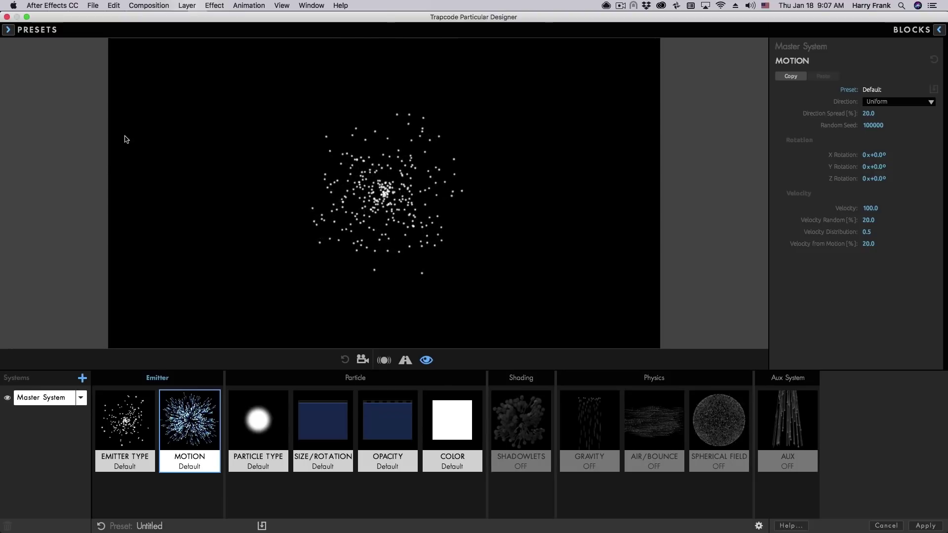
mouse_move(125, 167)
mouse_down()
mouse_move(133, 143)
mouse_move(563, 170)
mouse_up()
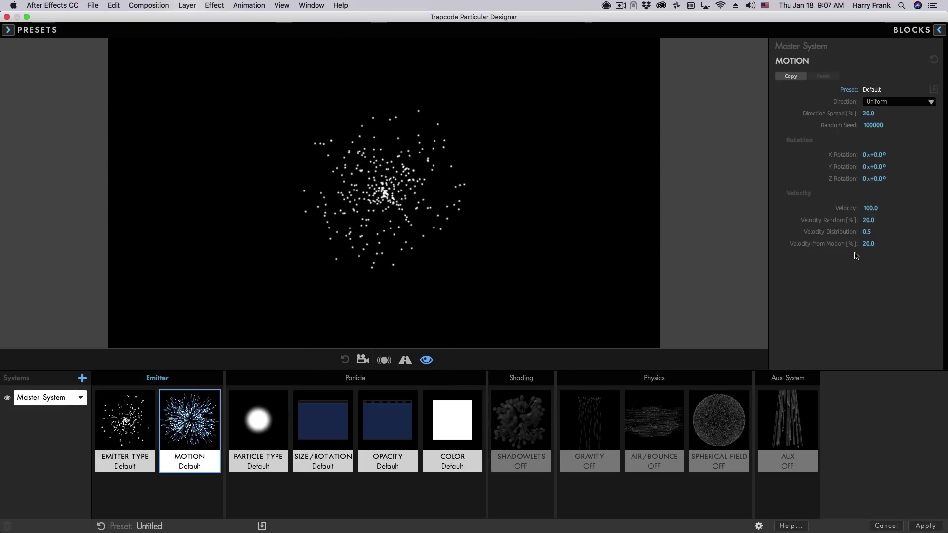
drag(868, 244, 849, 243)
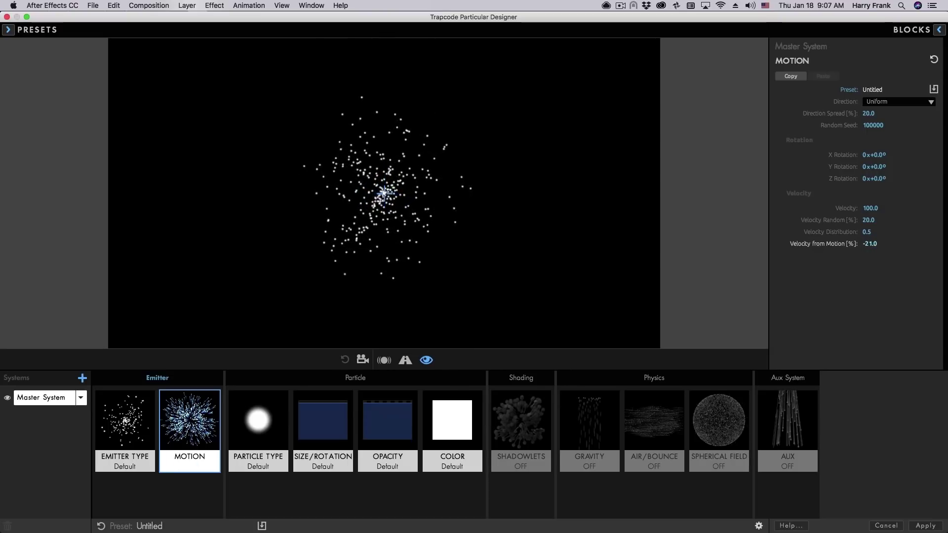
mouse_move(227, 170)
mouse_down()
mouse_move(527, 190)
mouse_move(267, 182)
mouse_move(528, 194)
mouse_up()
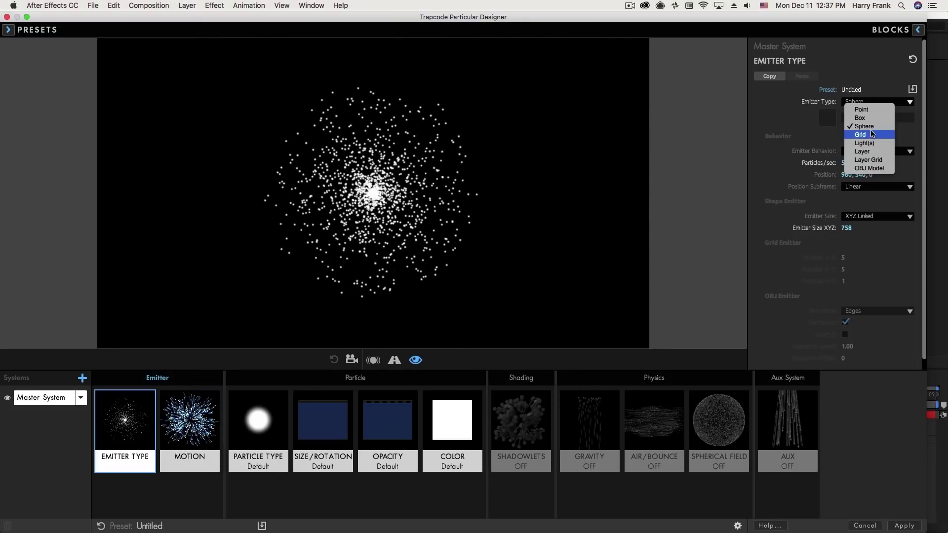
Change the emitter type from Sphere to Grid and size it with XYZ Individual, about 2445 in X and 1210 in Y
click(869, 135)
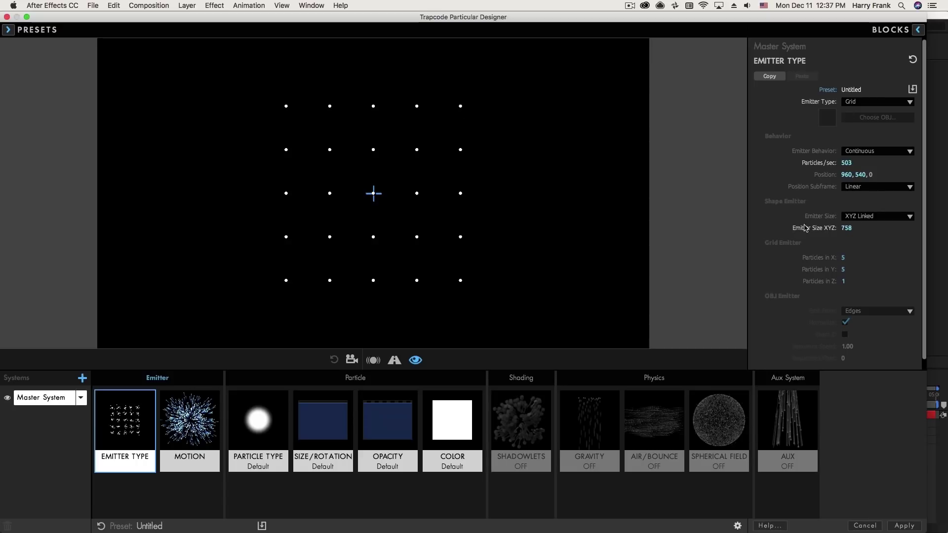
drag(846, 228, 908, 220)
click(908, 217)
click(874, 232)
drag(848, 227, 859, 228)
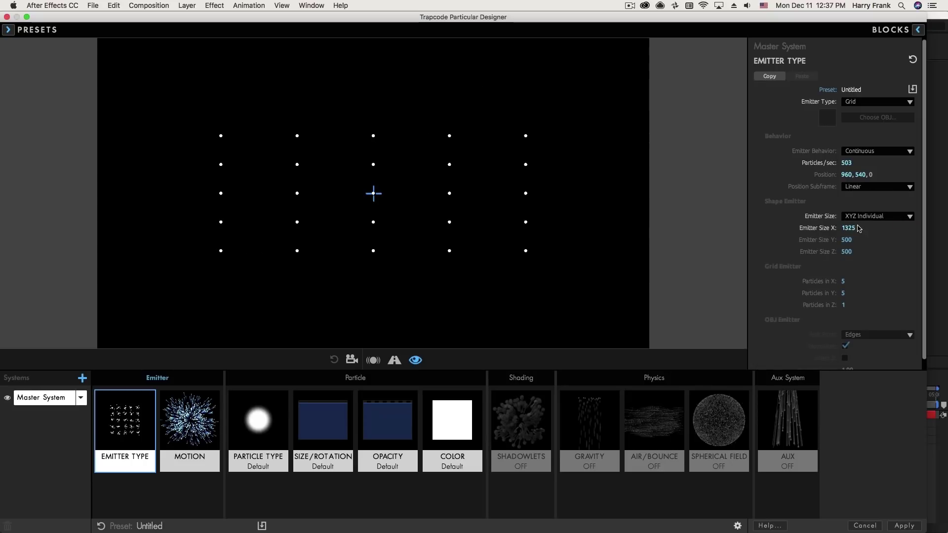
drag(848, 228, 927, 239)
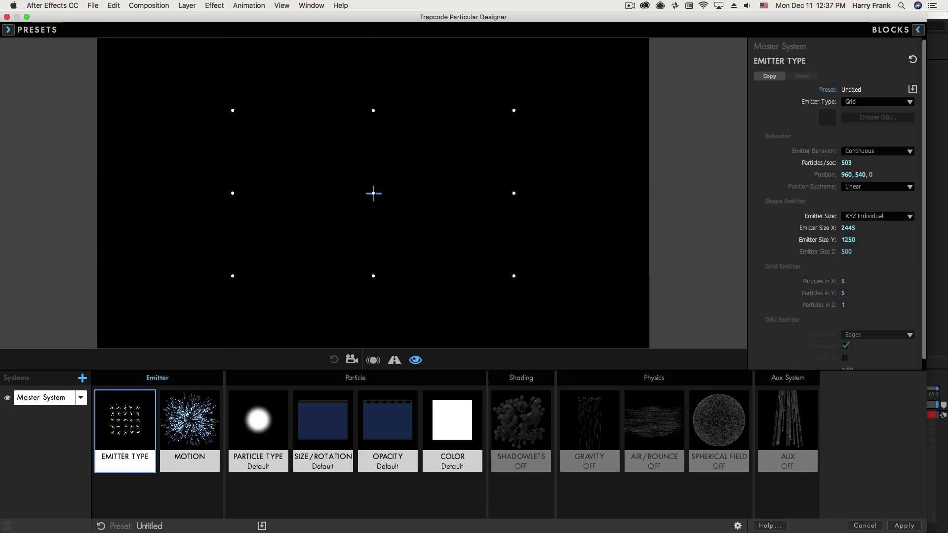
drag(855, 240, 881, 240)
Set the grid emitter to 12 particles in X and 8 particles in Y
drag(847, 282, 843, 282)
click(843, 281)
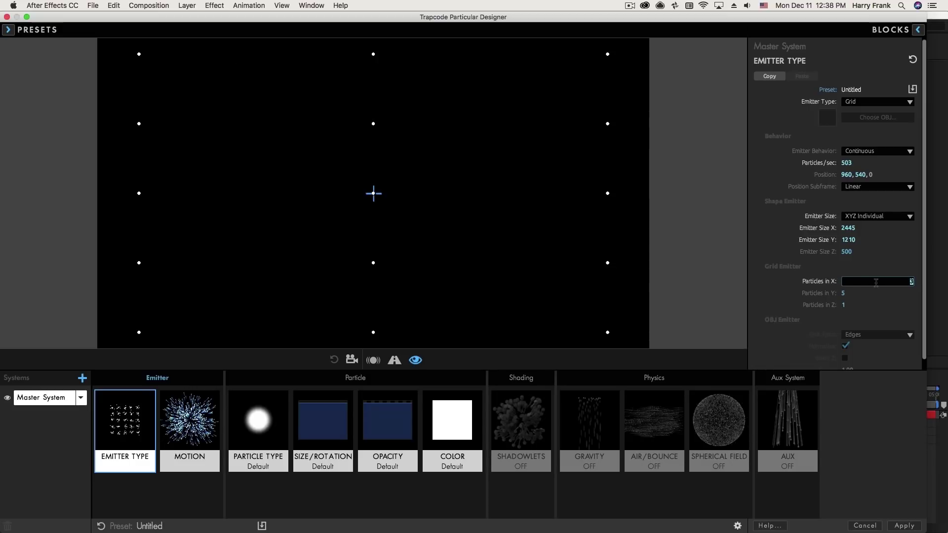
key(Return)
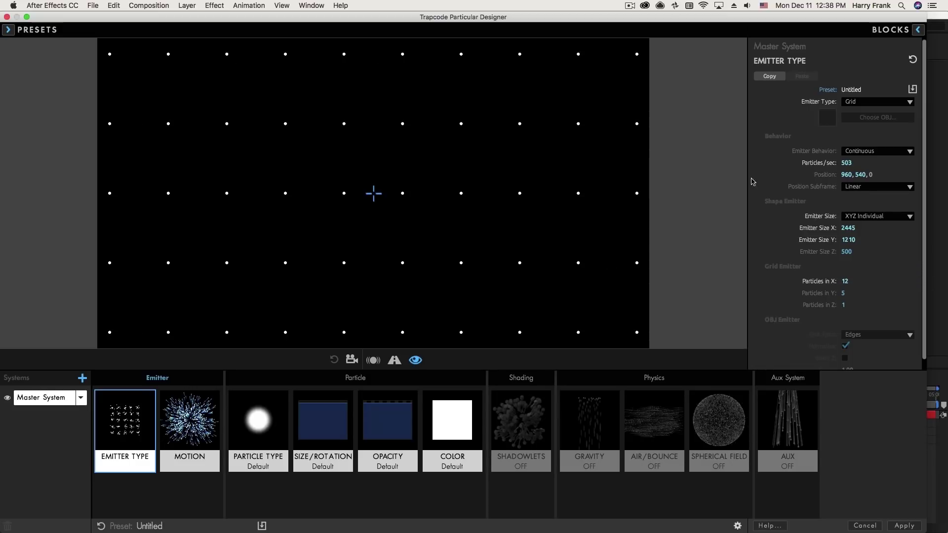
click(907, 293)
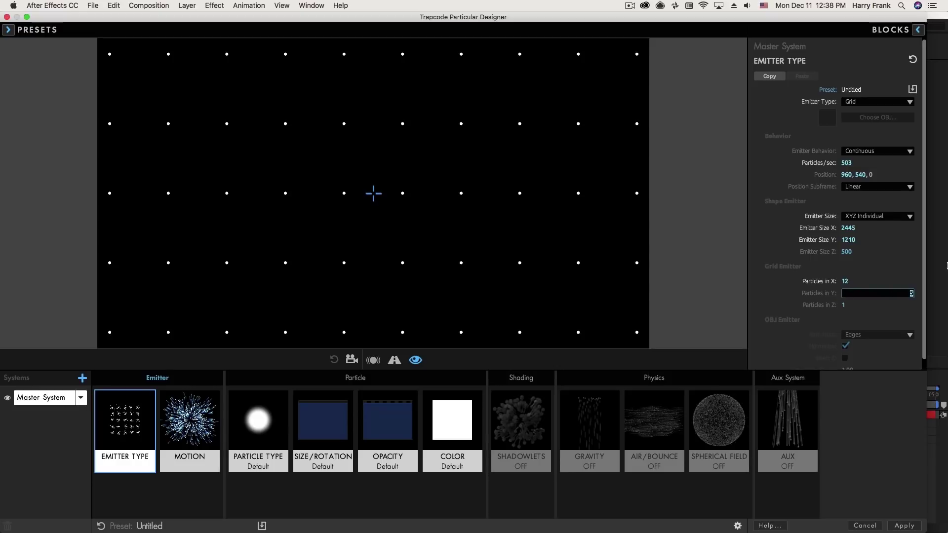
text(8)
key(Return)
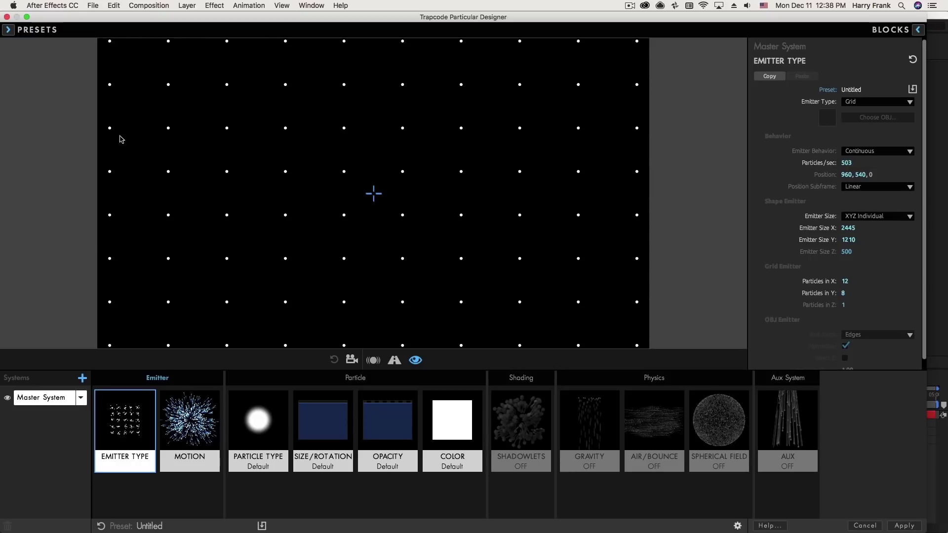
Enable camera movement in the preview and set the grid emitter's Particles in Z to 4, after trying 3
click(351, 359)
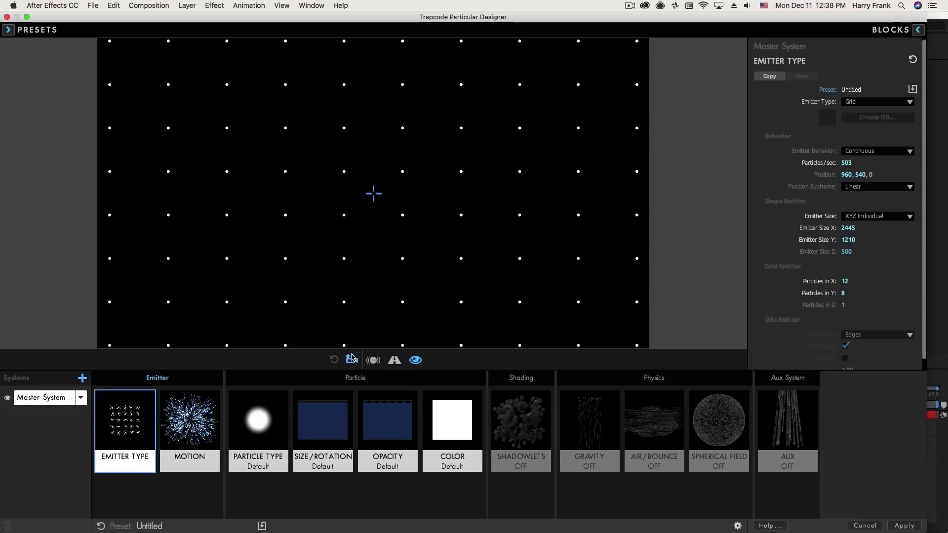
drag(447, 161, 434, 183)
click(844, 305)
text(3)
key(Return)
text(4)
key(Return)
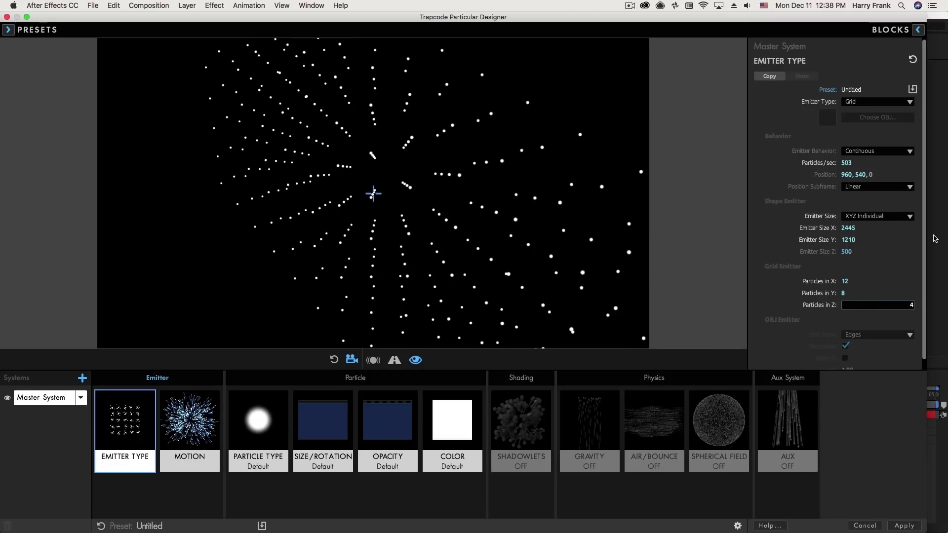
drag(421, 303, 477, 264)
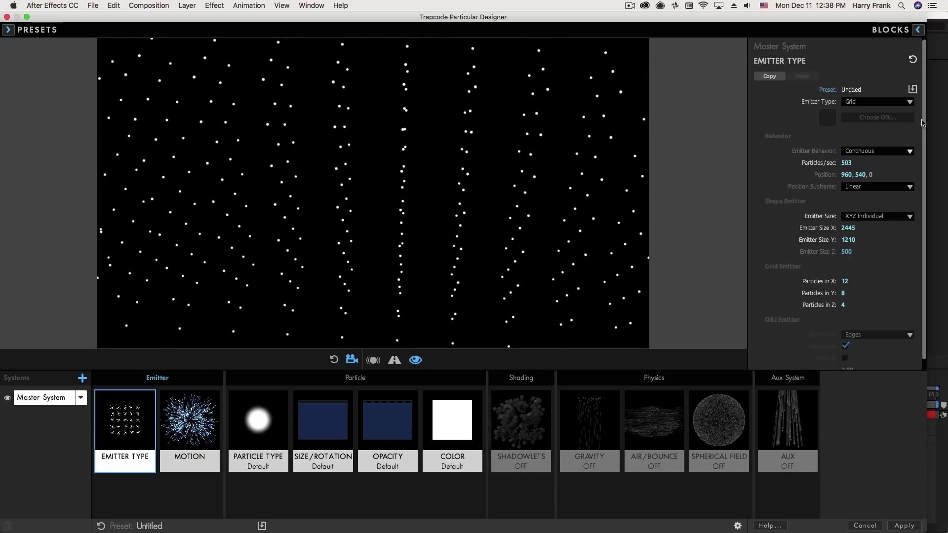
click(859, 103)
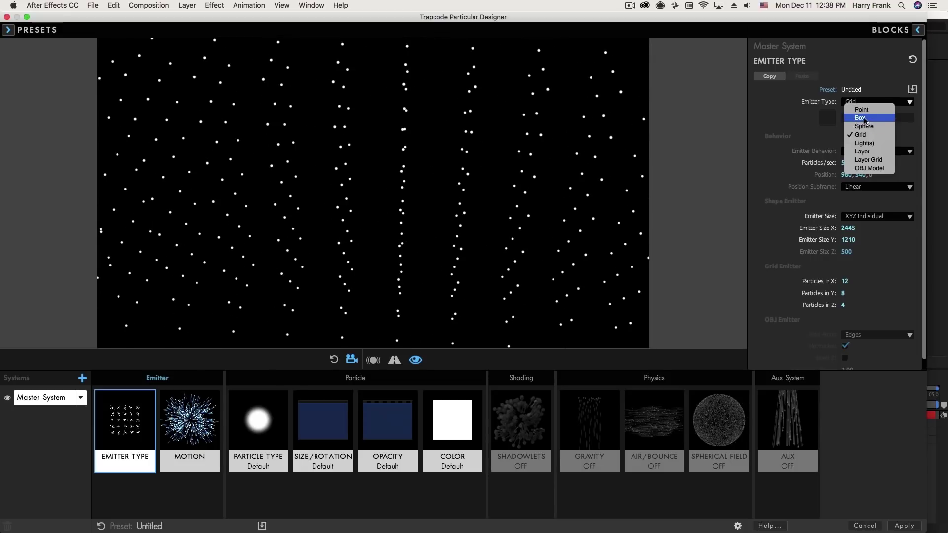
click(870, 197)
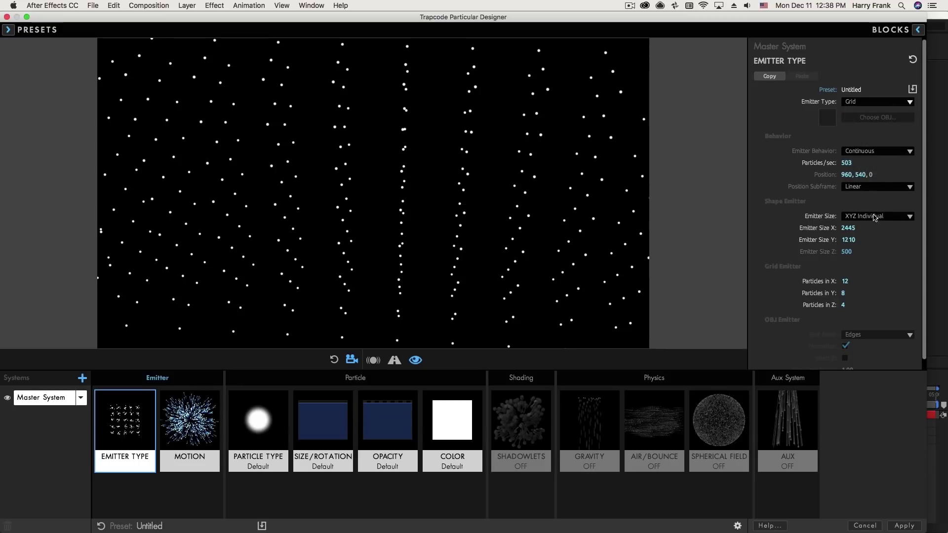
Orbit the preview camera around the grid and apply the Designer's grid emitter settings to the composition layer
drag(335, 208, 290, 192)
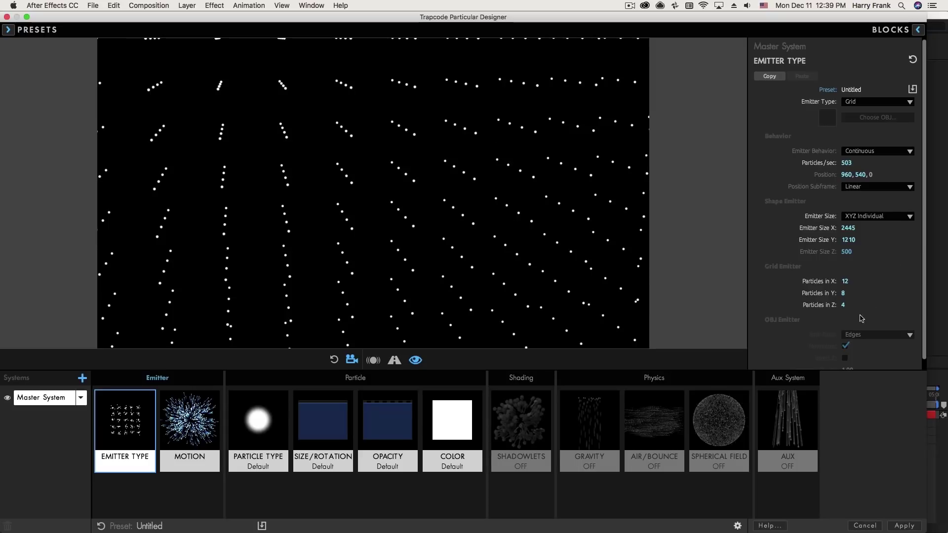
click(904, 523)
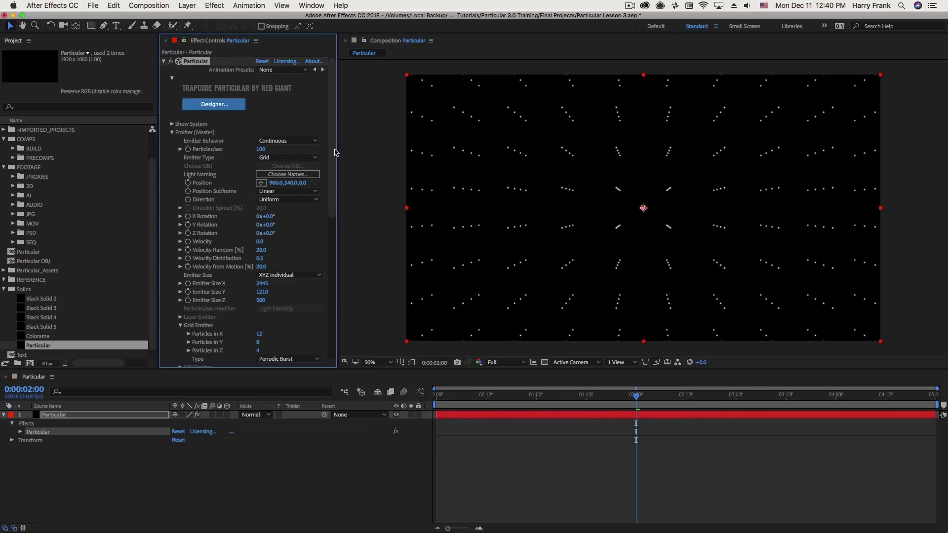
Scrub and play the composition from the first frame past three seconds to examine how the Periodic Burst grid emits particles
drag(333, 148, 325, 195)
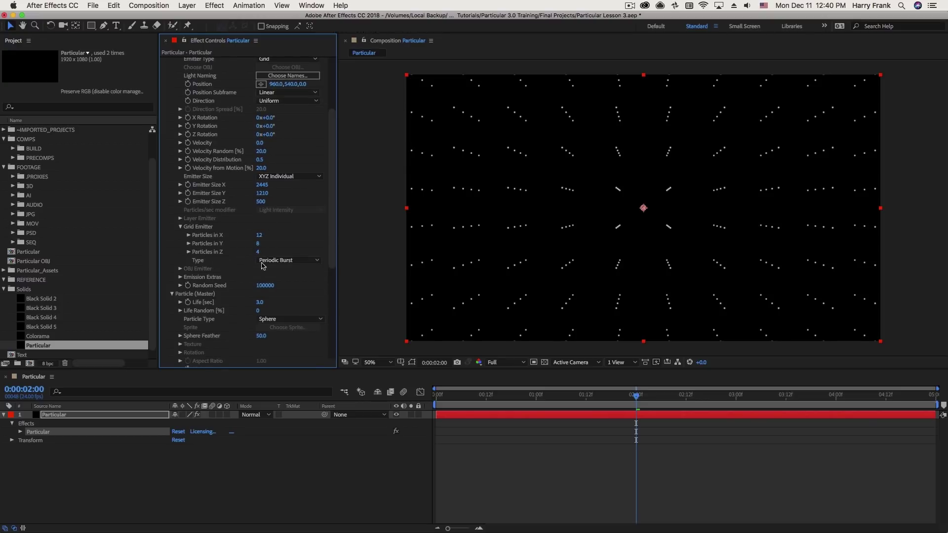
key(Home)
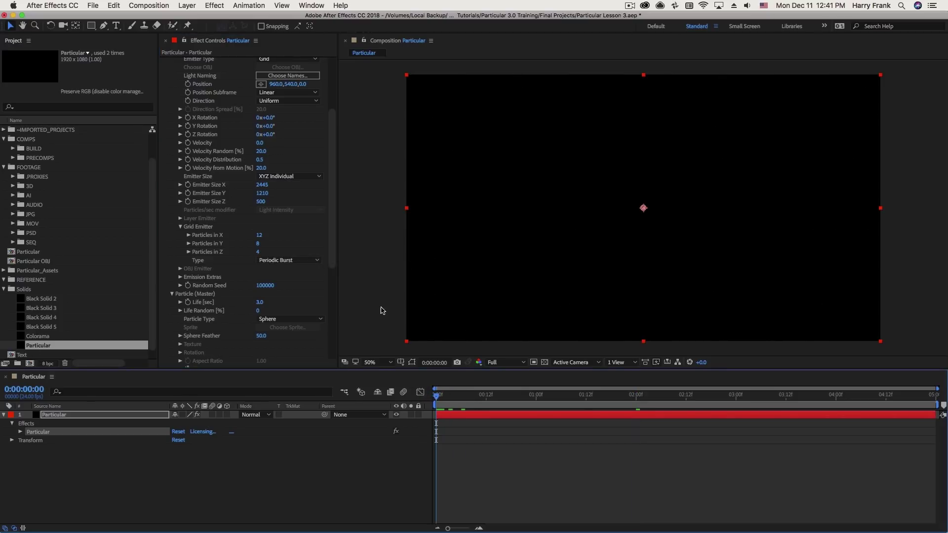
click(440, 397)
mouse_move(429, 395)
mouse_down()
mouse_move(438, 396)
mouse_move(423, 395)
mouse_up()
key(space)
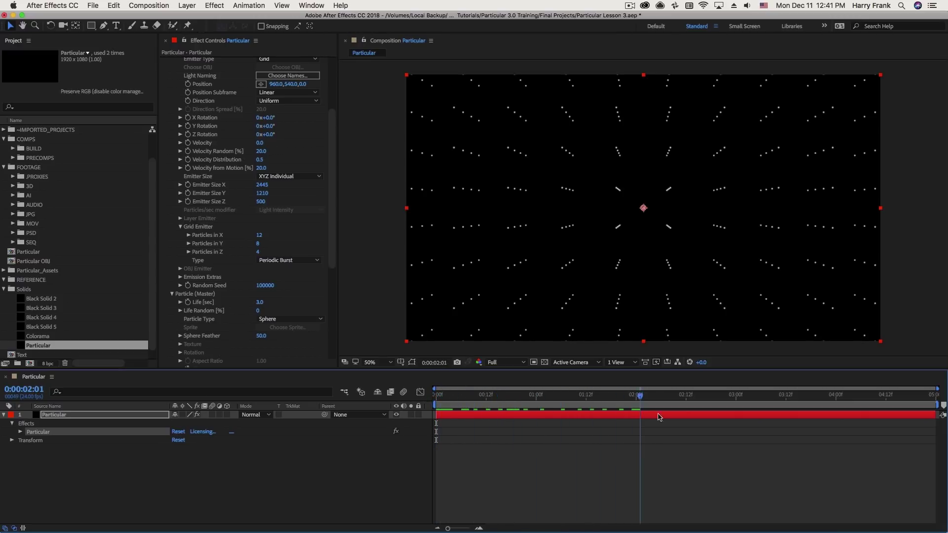
drag(735, 418, 793, 419)
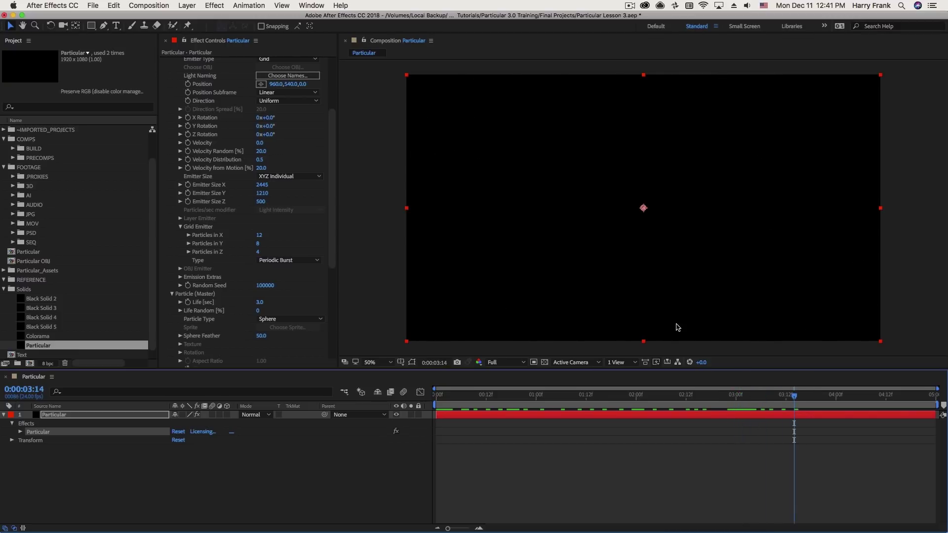
scroll(322, 170, up, 5)
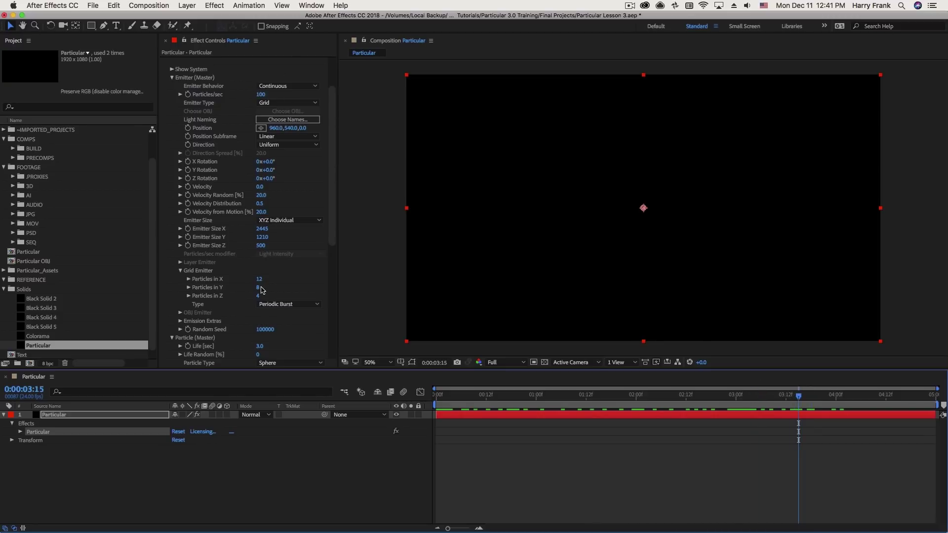
Scrub to 0:00:04:04 and try a different Particles/sec value for the grid emitter, undoing the change
click(901, 404)
drag(901, 406, 855, 409)
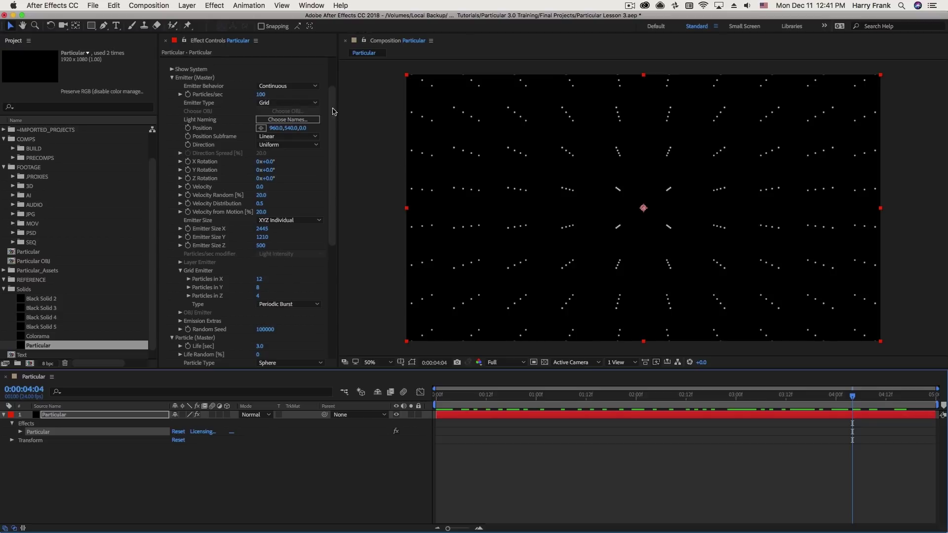
drag(261, 94, 276, 94)
key(super+z)
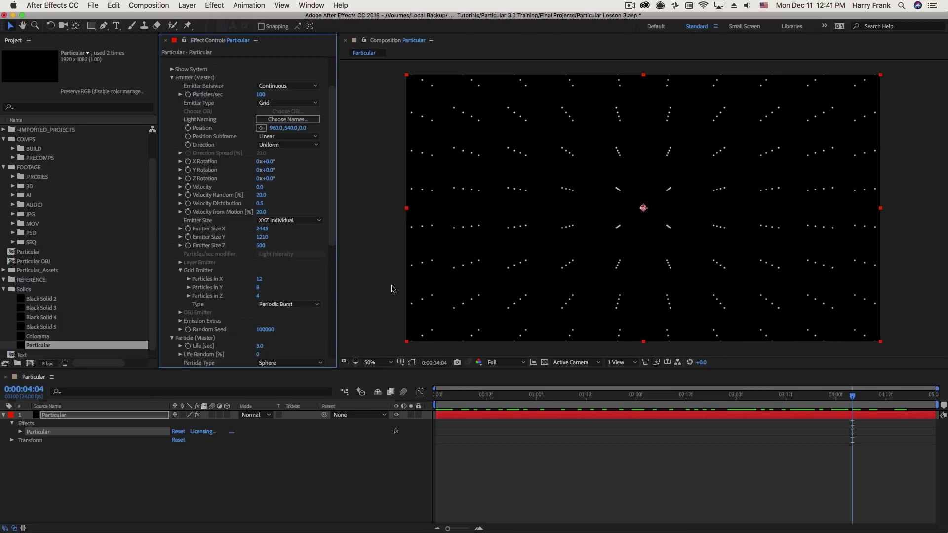
Set the grid emitter's type to Traverse and scrub through the timeline to preview the emission
click(285, 305)
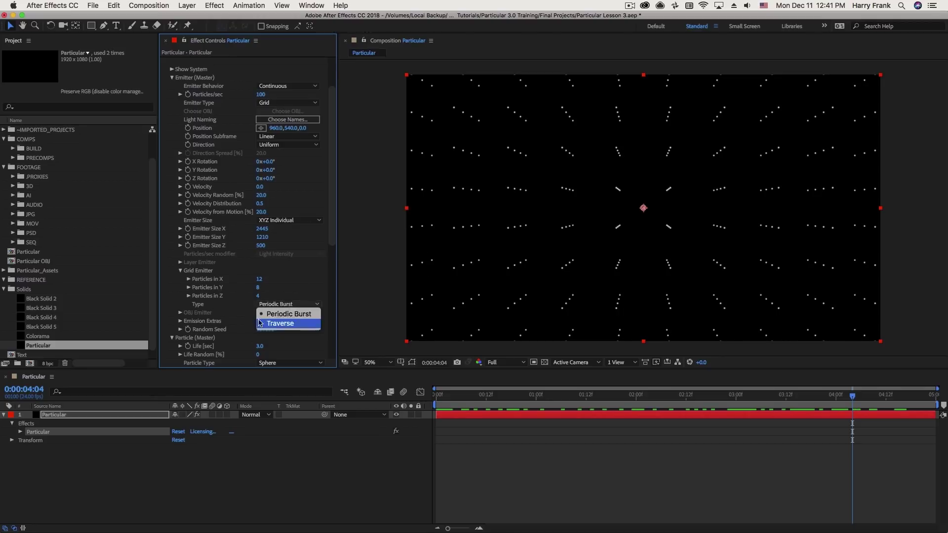
click(285, 324)
drag(445, 400, 799, 409)
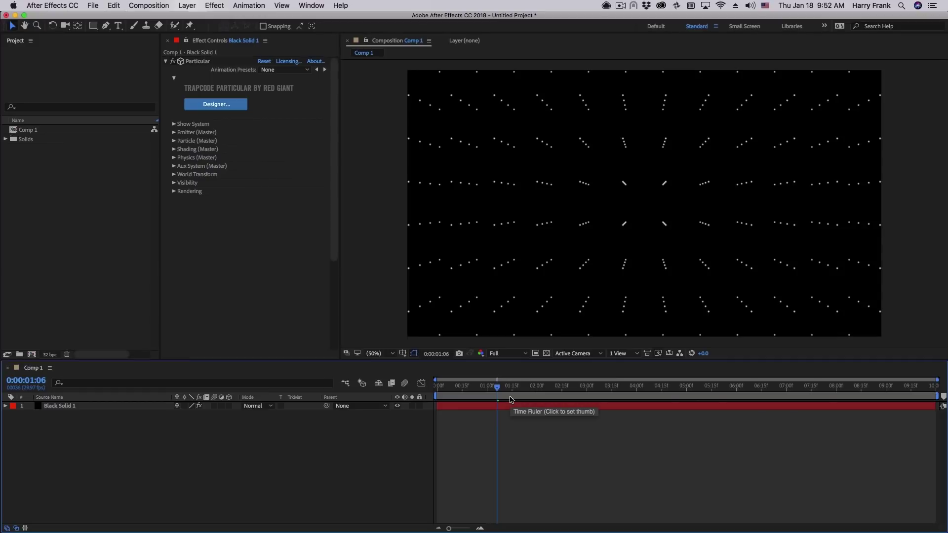
Open the Designer and load the Hexagon Grid preset from the Backgrounds group of the multiple system presets
click(223, 105)
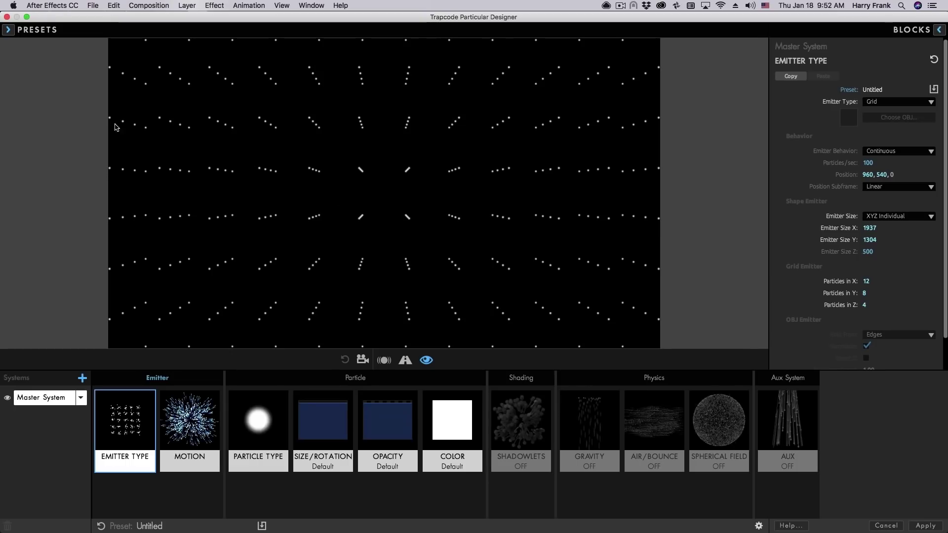
click(29, 30)
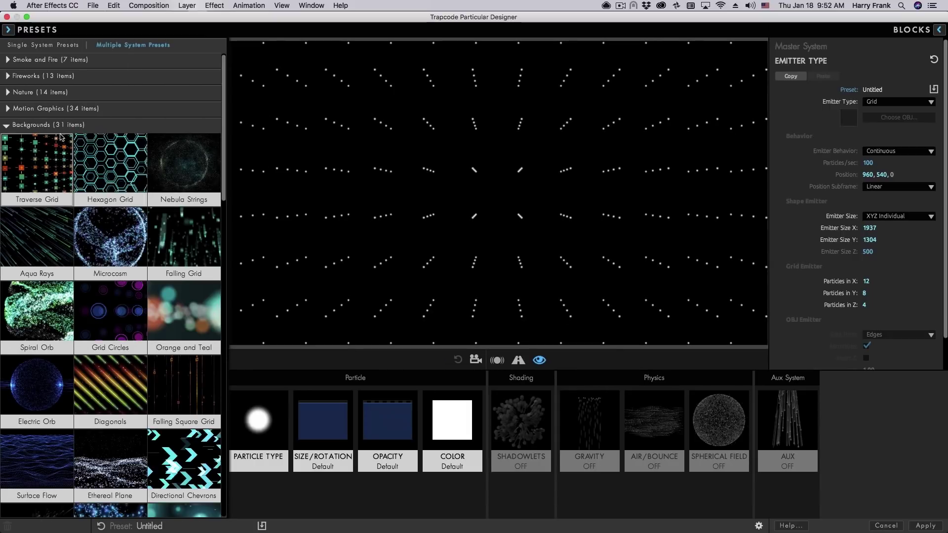
click(102, 151)
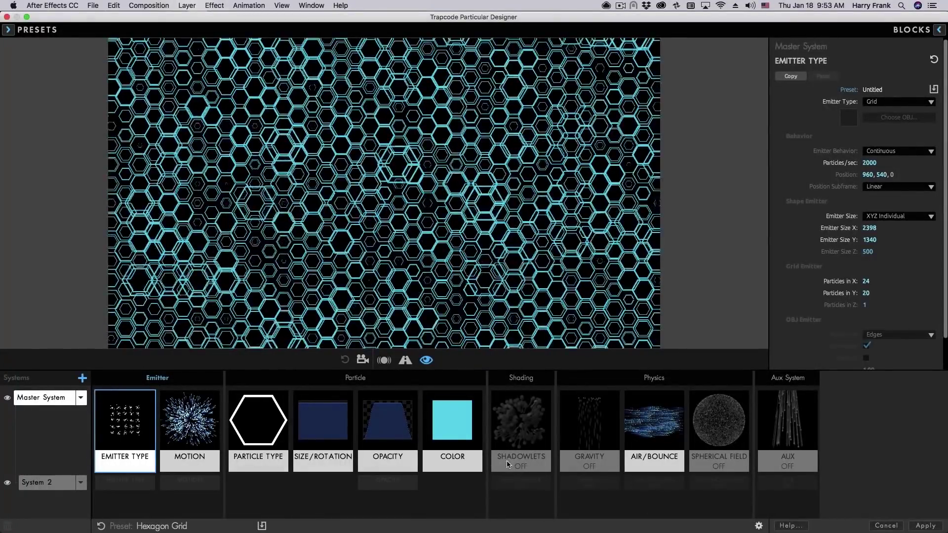
Solo the Master System and System 2 in turn to compare their hexagon grids, and show both systems again
click(8, 398)
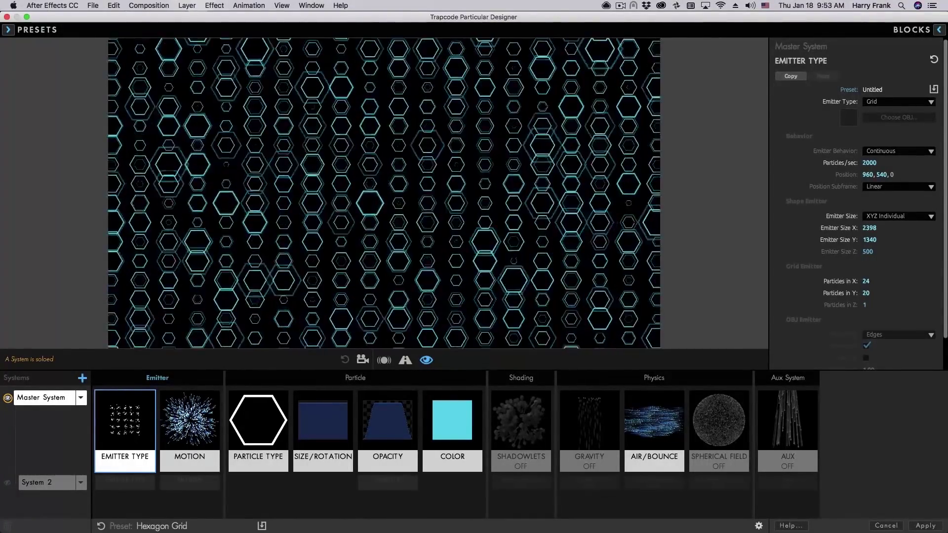
click(63, 482)
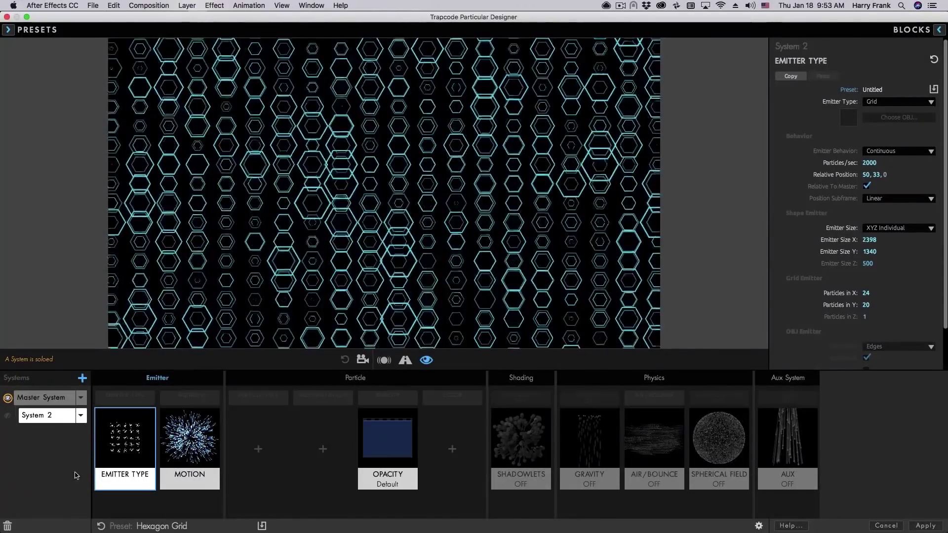
click(7, 397)
click(7, 416)
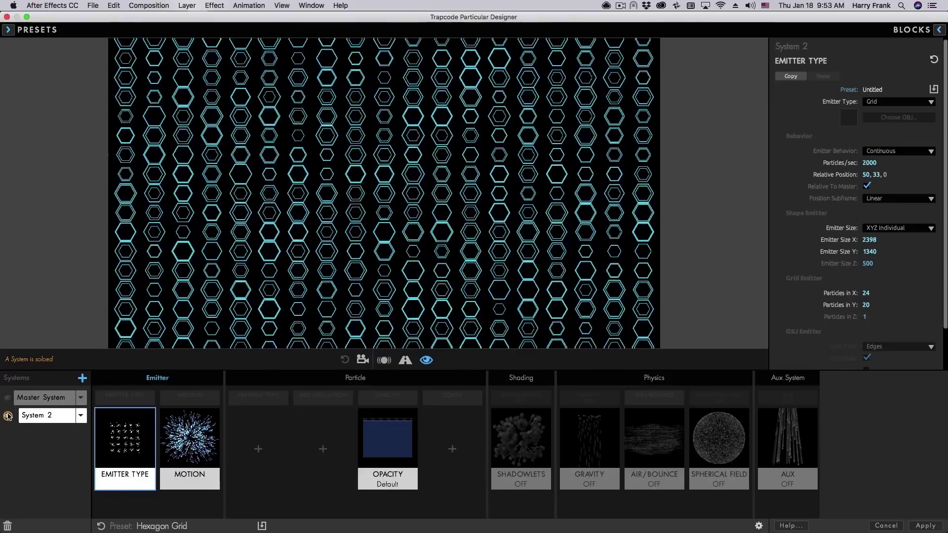
click(9, 416)
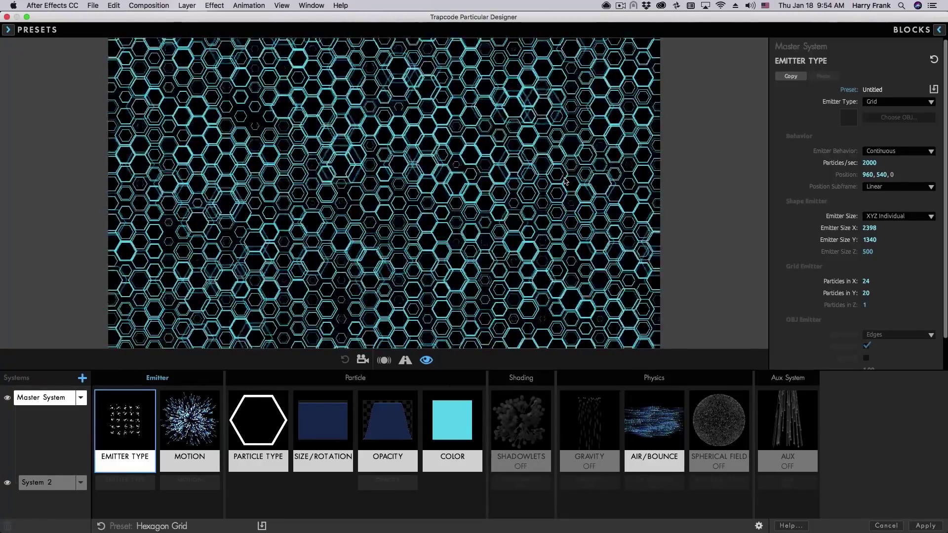
click(904, 102)
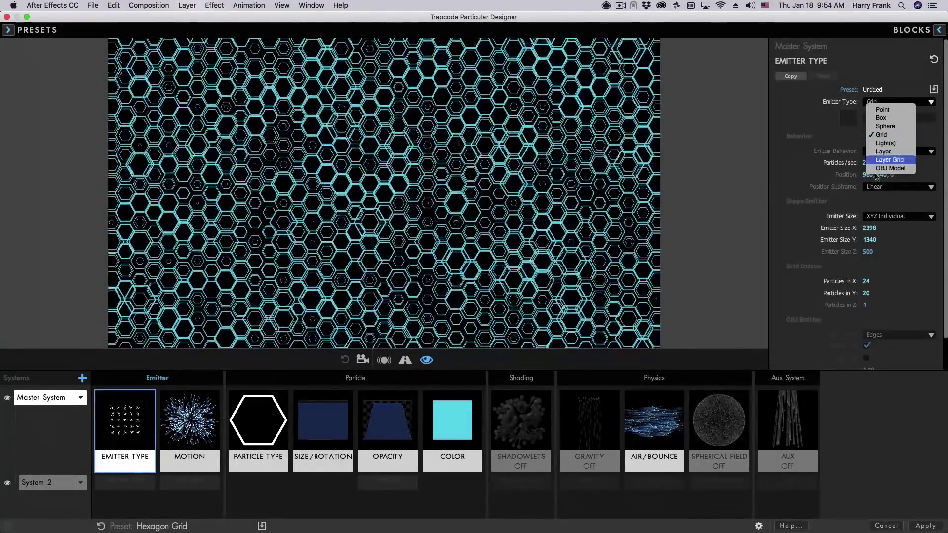
click(505, 160)
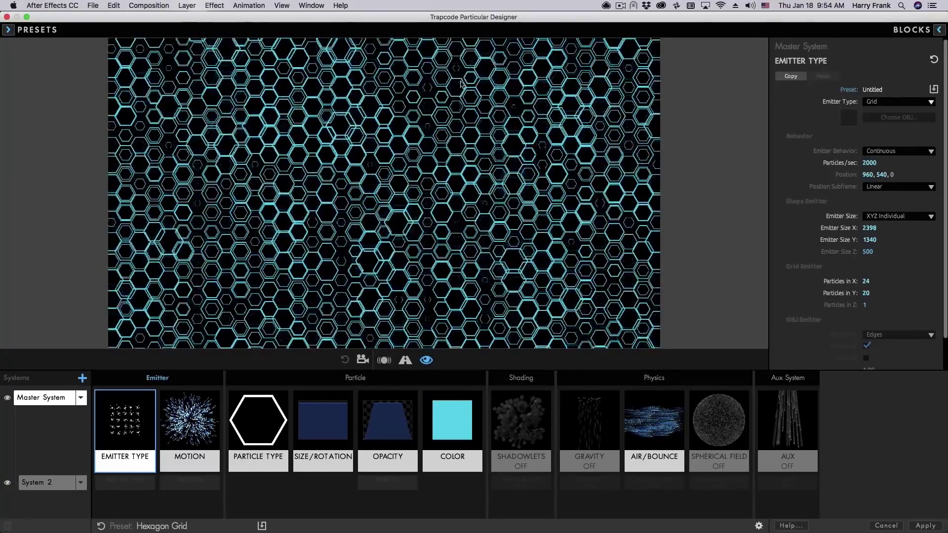